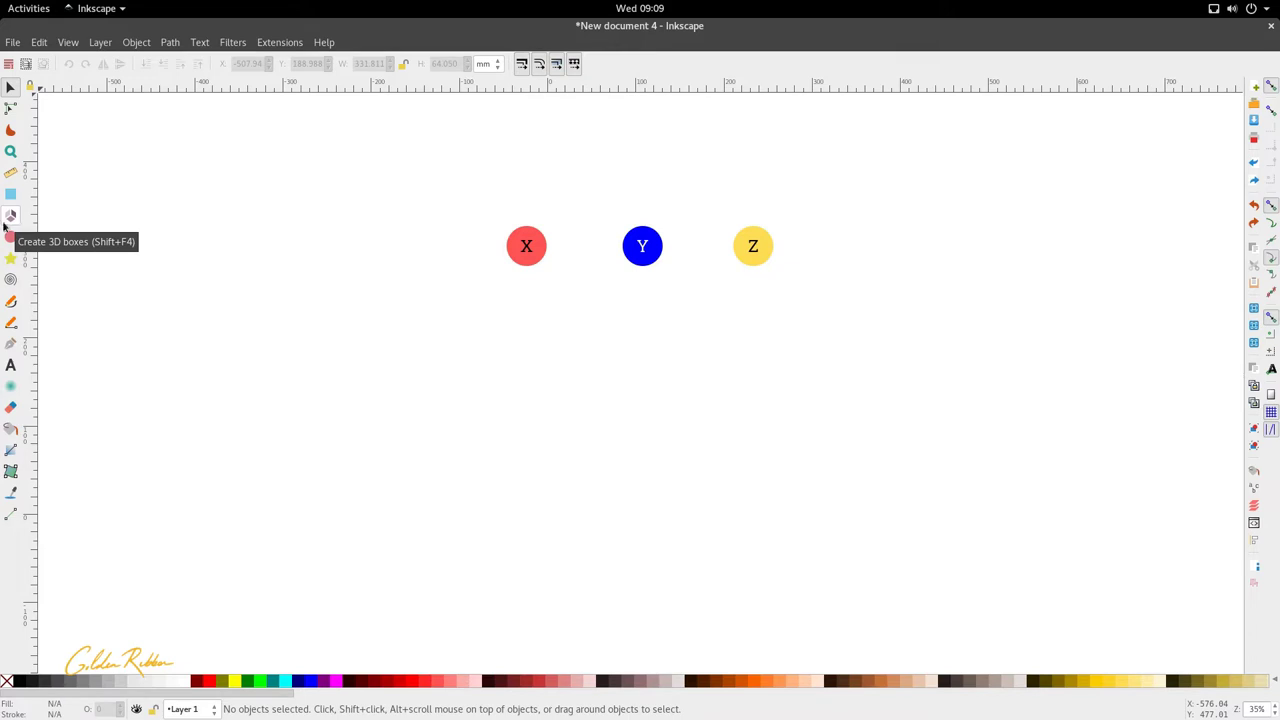
- Draw a trial tall column-shaped 3D box beneath the X and Y circles, then deselect it
click(11, 216)
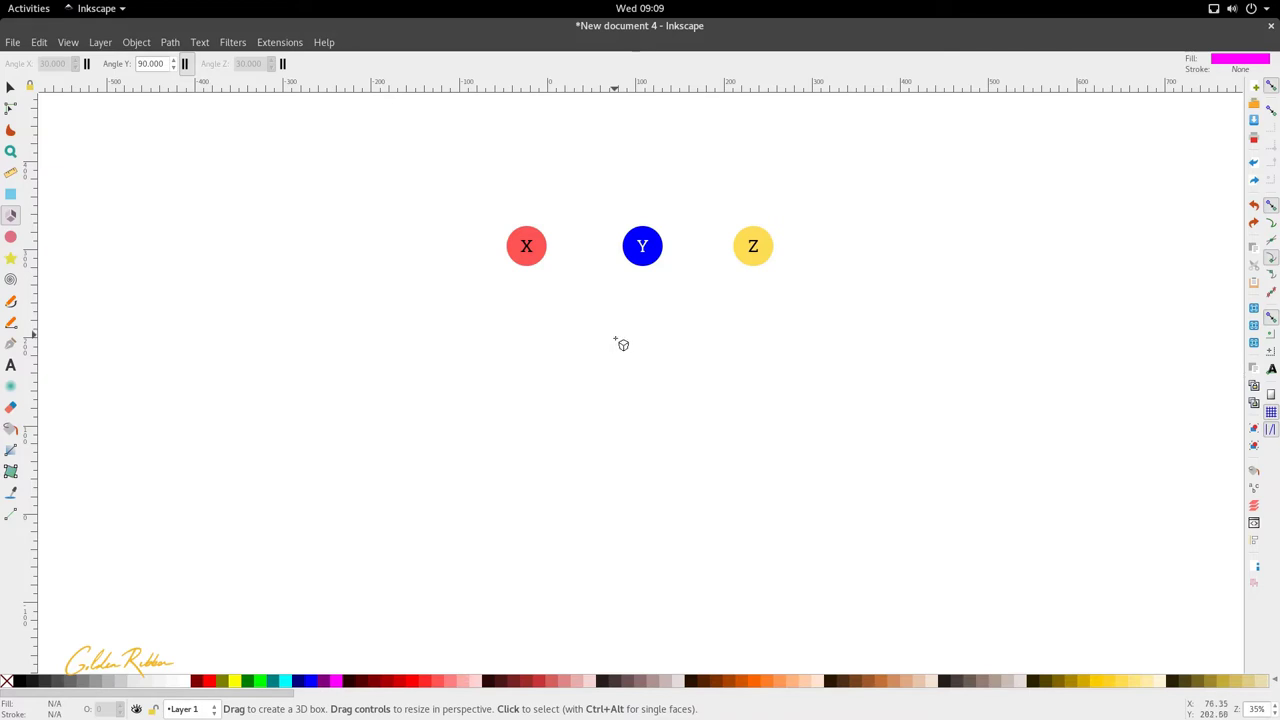
drag(617, 340, 655, 385)
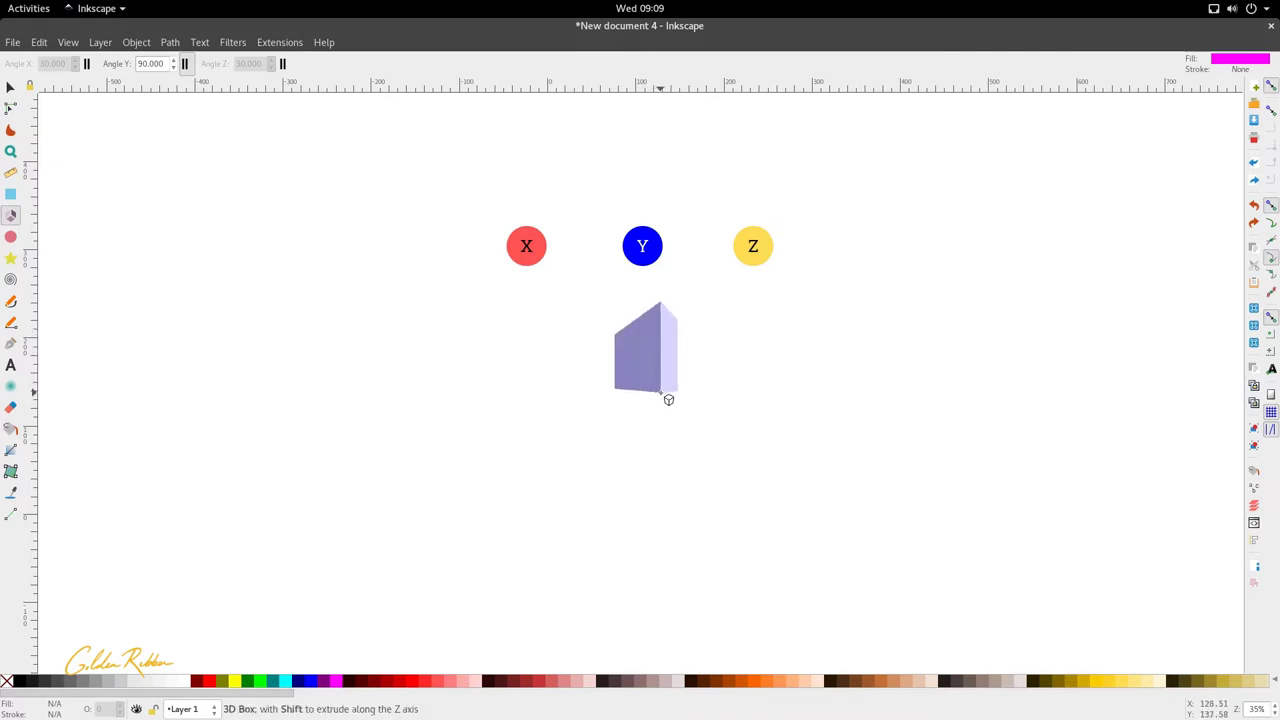
mouse_move(668, 399)
mouse_down()
mouse_move(631, 423)
mouse_move(607, 426)
mouse_move(580, 400)
mouse_move(591, 410)
mouse_up()
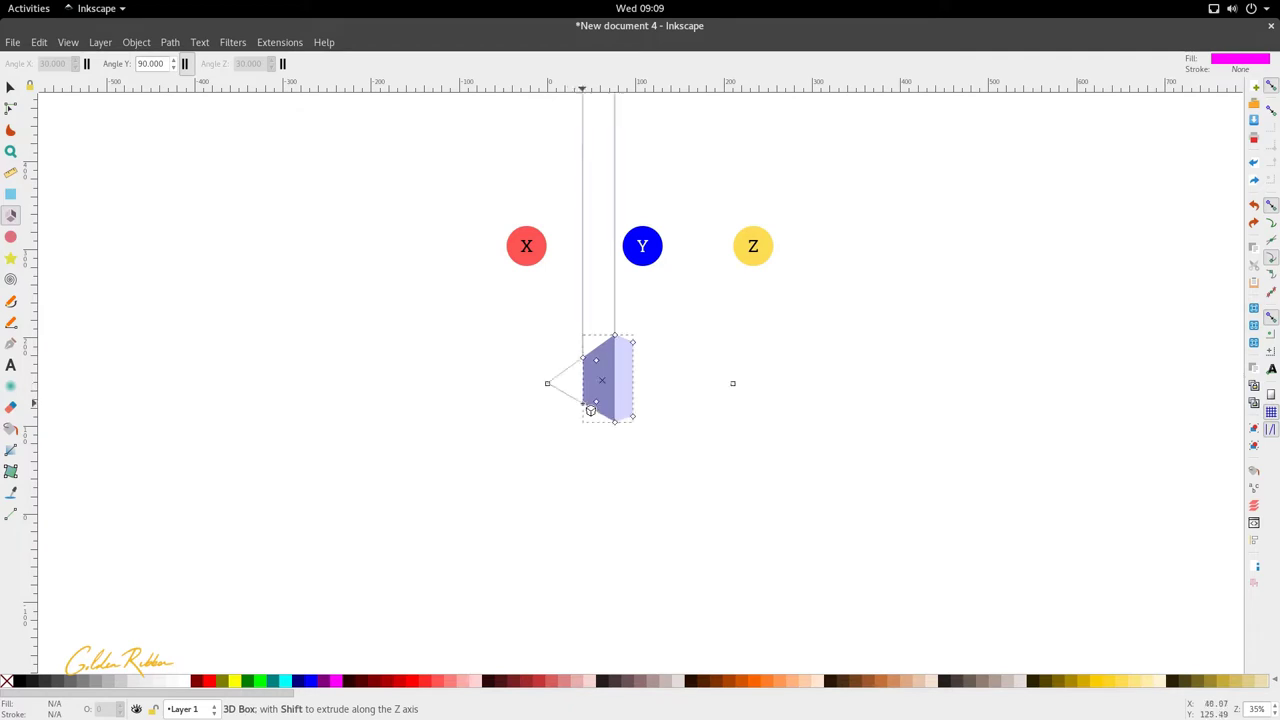
scroll(645, 238, up, 3)
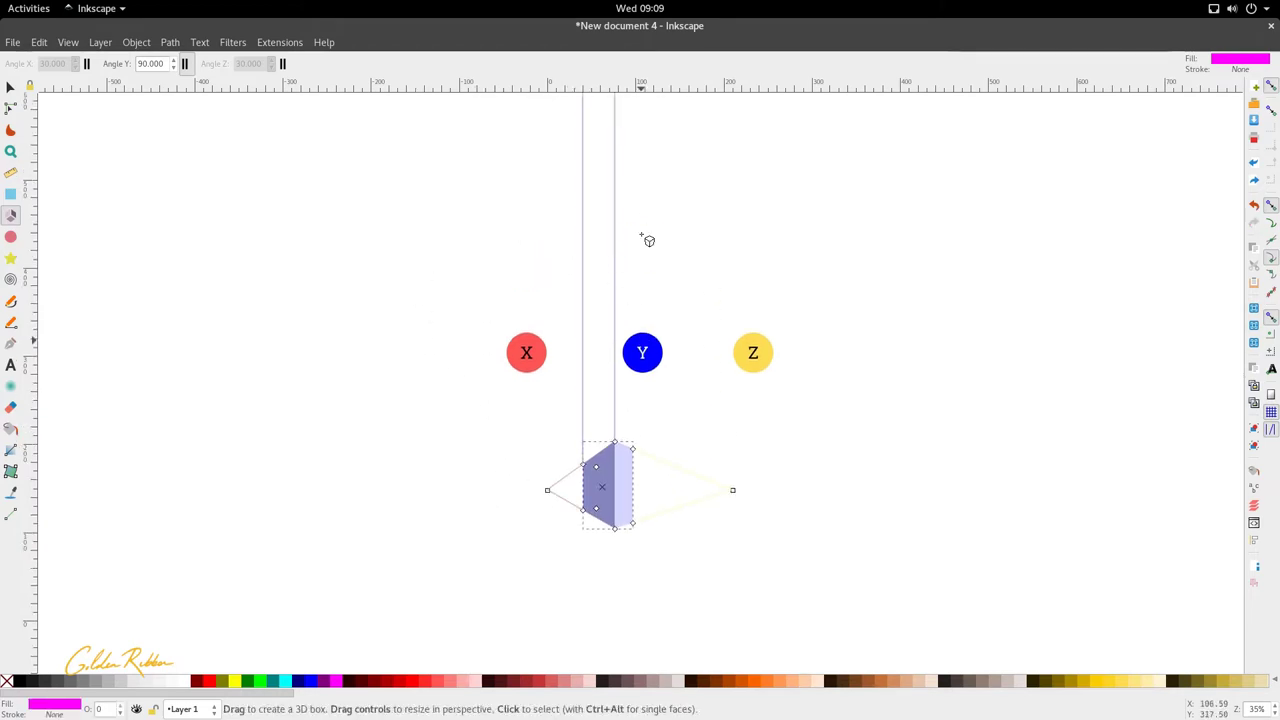
scroll(694, 243, down, 2)
scroll(727, 281, down, 1)
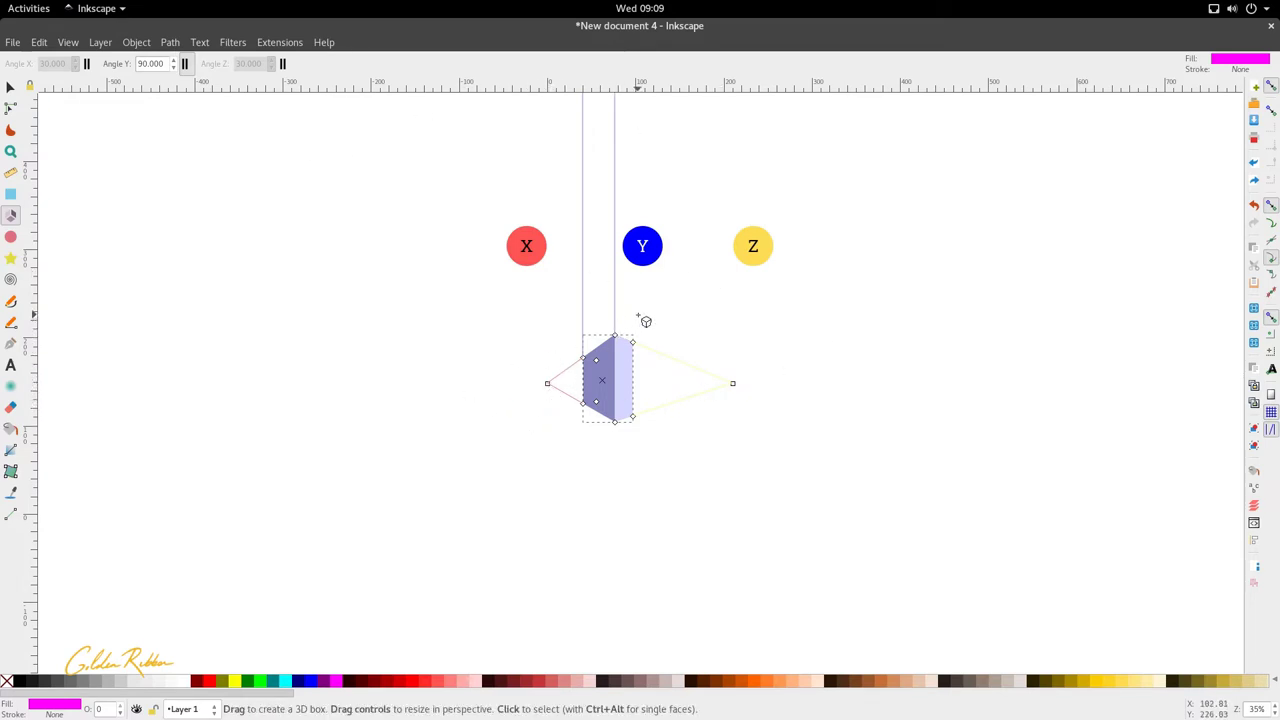
key(Escape)
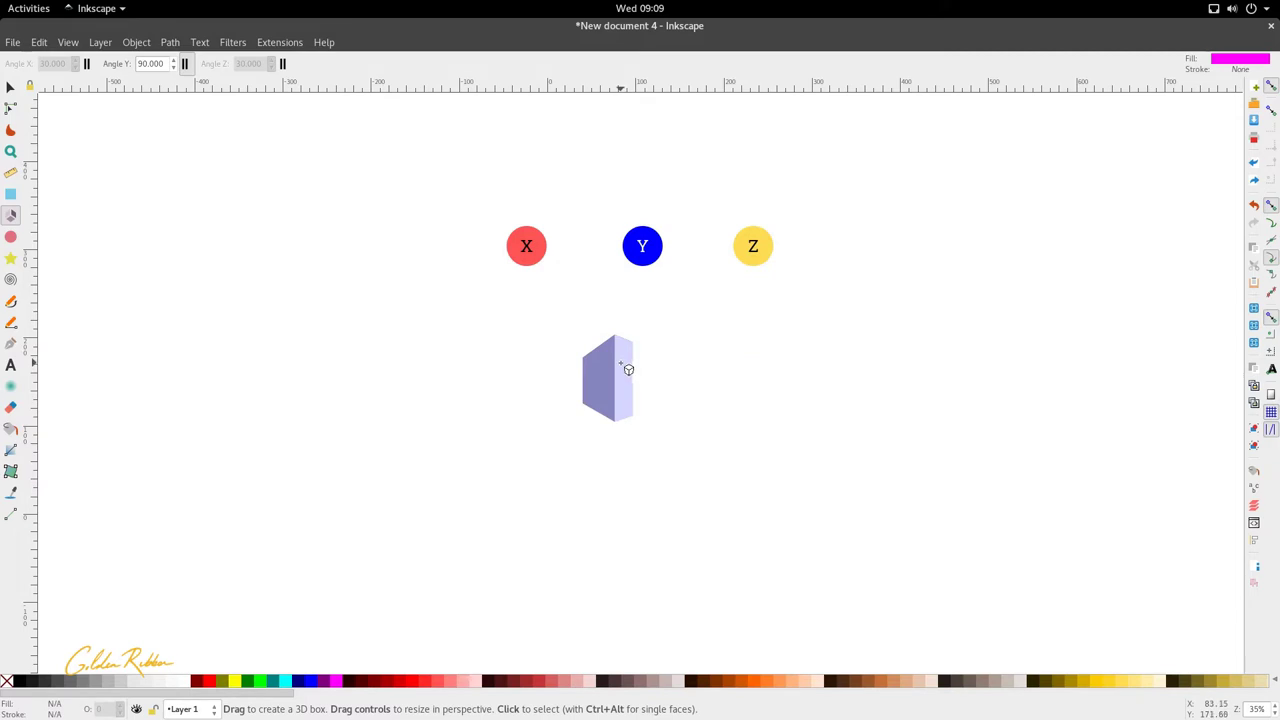
- Select the tall trial 3D box and delete it
key(s)
click(621, 364)
key(Delete)
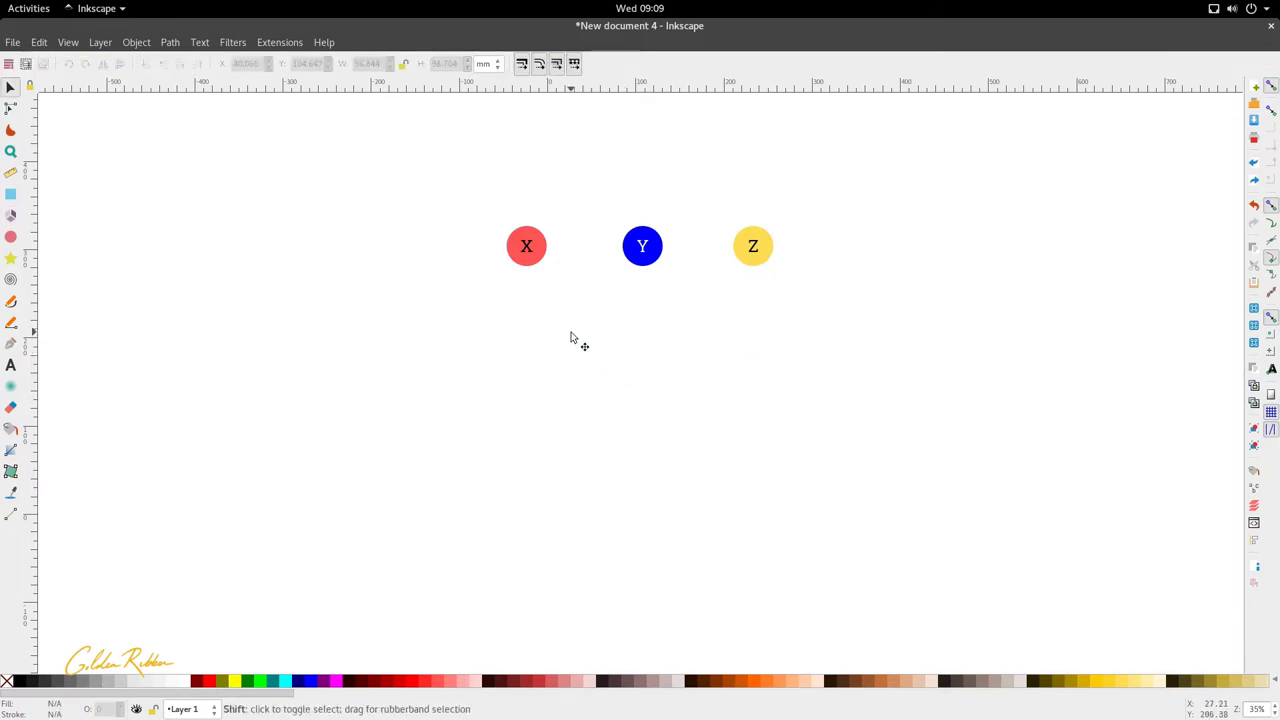
- Draw a new 3D box below the Y circle, adjusting its width, height and size while dragging
key(shift+F4)
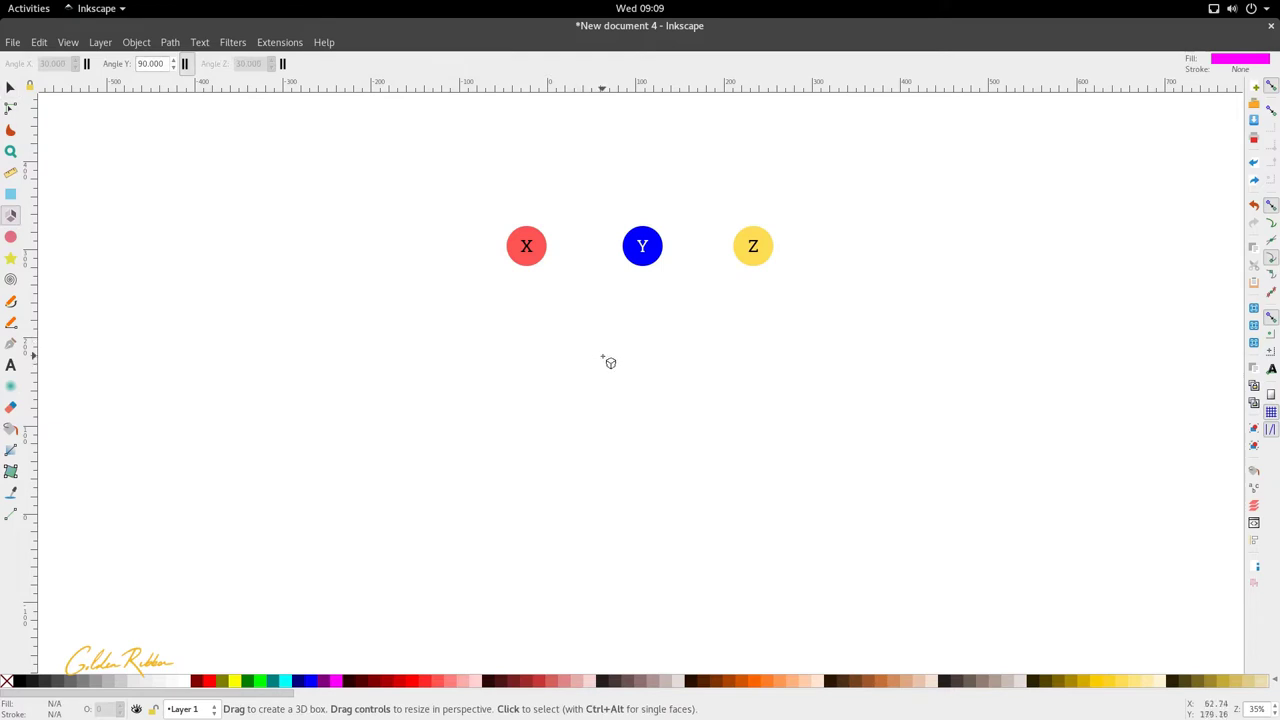
drag(601, 356, 625, 387)
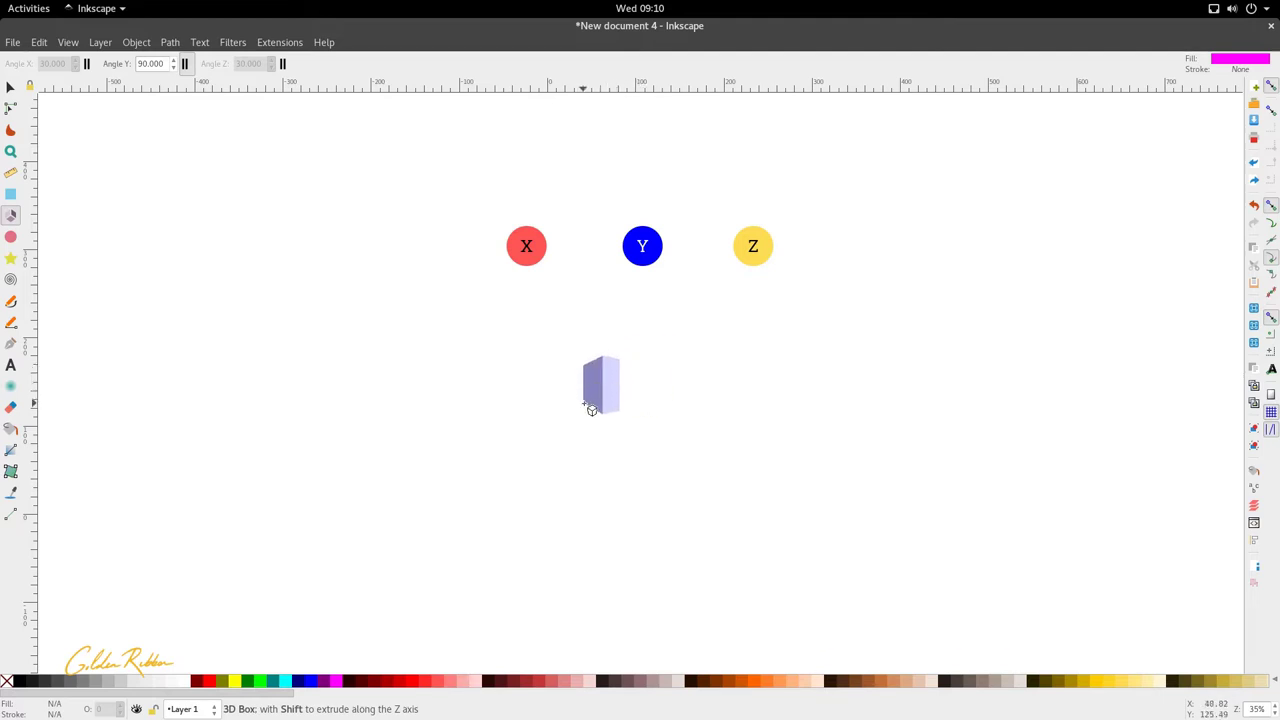
mouse_move(604, 421)
mouse_down()
mouse_move(640, 426)
mouse_move(637, 437)
mouse_move(607, 432)
mouse_up()
drag(592, 342, 641, 352)
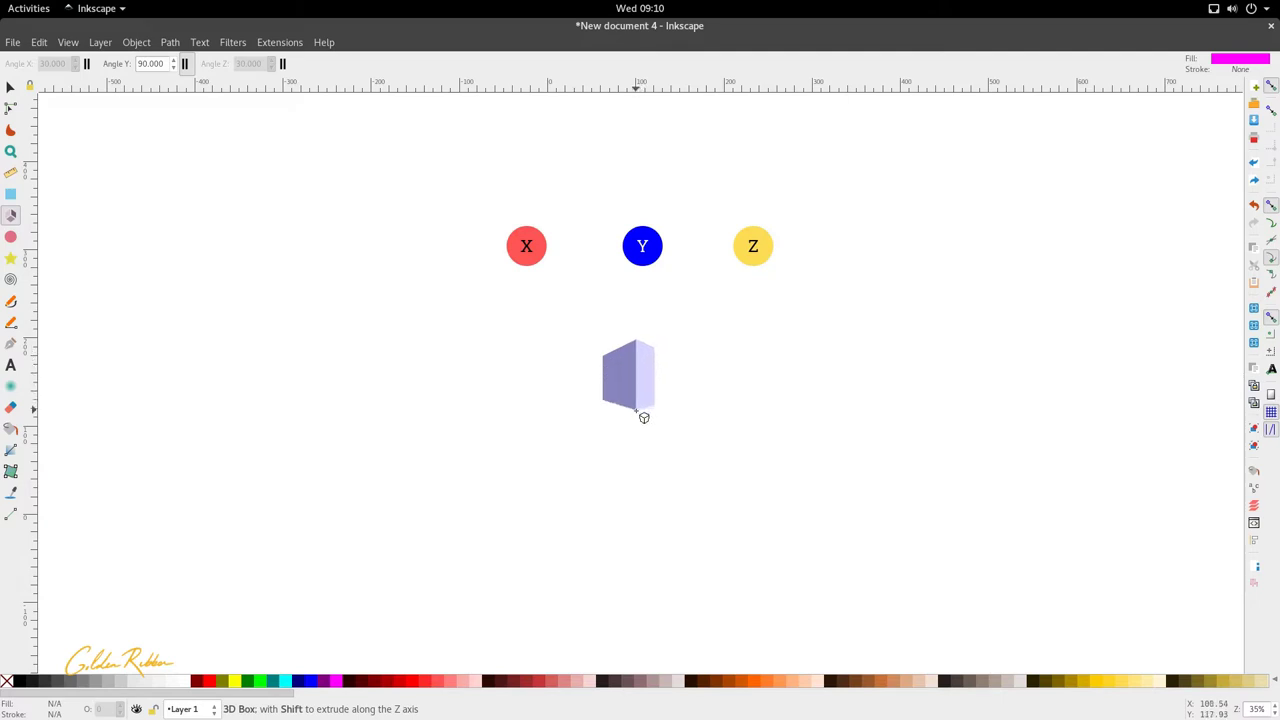
drag(636, 411, 604, 419)
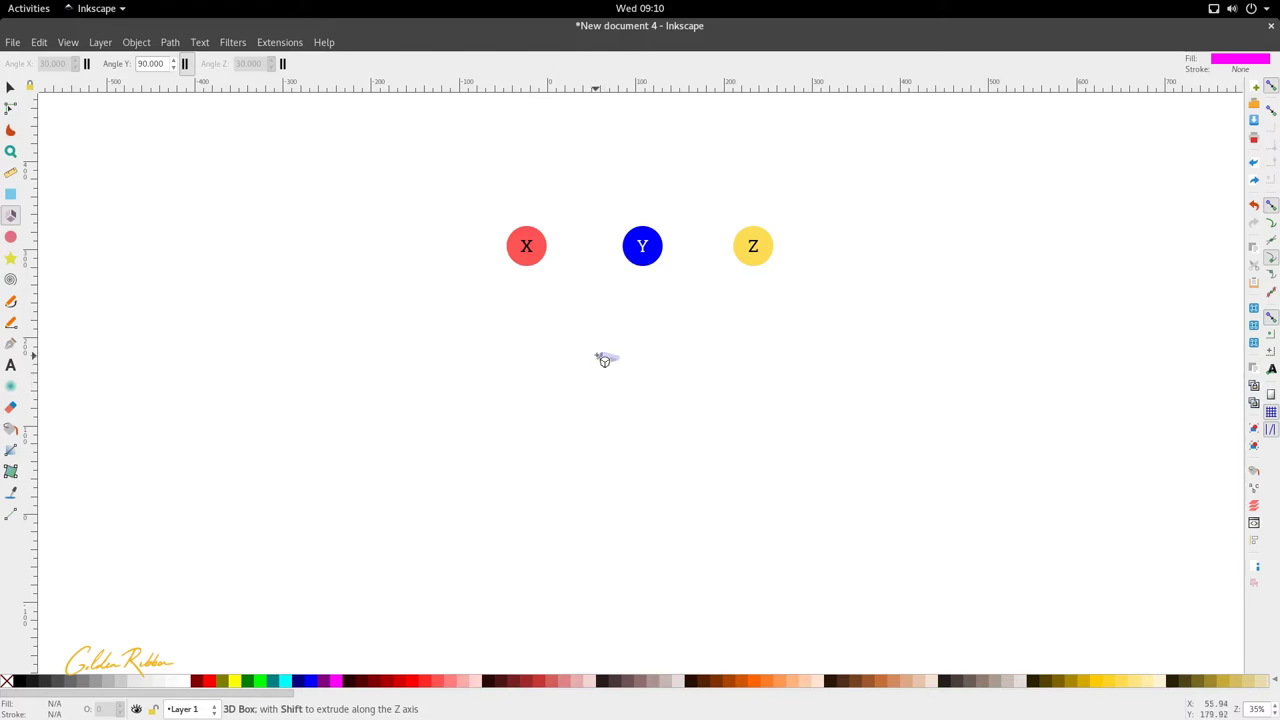
drag(607, 325, 637, 406)
- Keep reshaping the new box below the Y circle until it settles into a flat, shallow shape
mouse_move(637, 406)
mouse_down()
mouse_move(654, 431)
mouse_move(623, 434)
mouse_move(594, 420)
mouse_move(584, 386)
mouse_move(604, 332)
mouse_move(639, 338)
mouse_move(643, 274)
mouse_move(673, 309)
mouse_move(658, 281)
mouse_move(664, 290)
mouse_move(612, 277)
mouse_move(666, 288)
mouse_move(634, 281)
mouse_move(652, 286)
mouse_move(651, 275)
mouse_move(657, 294)
mouse_move(660, 380)
mouse_move(637, 426)
mouse_up()
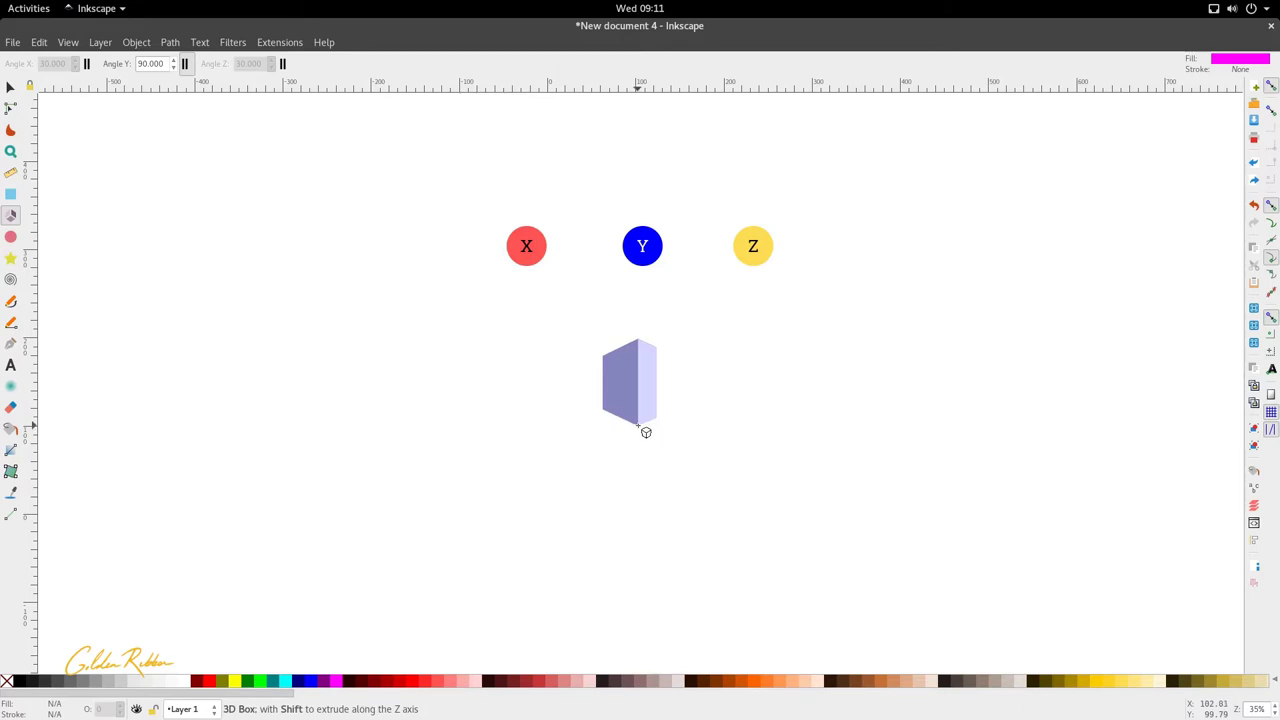
drag(645, 424, 639, 379)
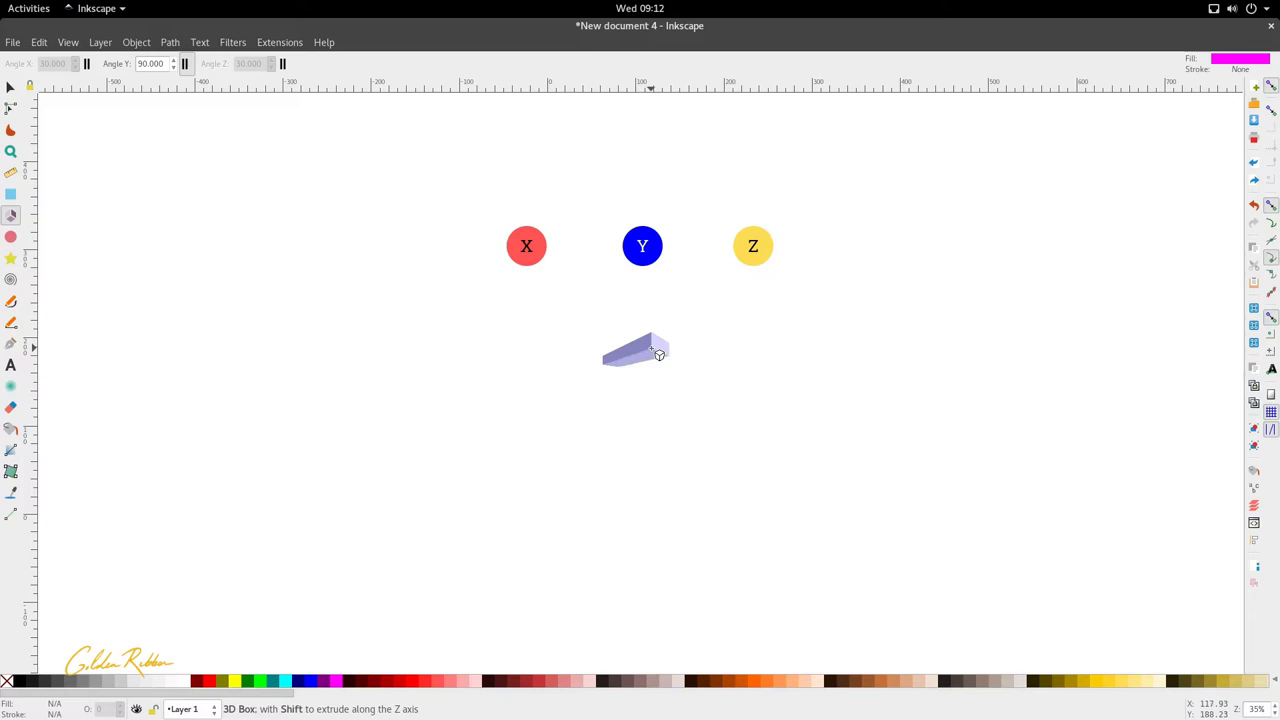
mouse_move(664, 384)
mouse_down()
mouse_move(663, 423)
mouse_move(664, 363)
mouse_up()
mouse_move(664, 365)
mouse_down()
mouse_move(645, 360)
mouse_move(666, 380)
mouse_move(664, 456)
mouse_move(664, 347)
mouse_move(664, 358)
mouse_up()
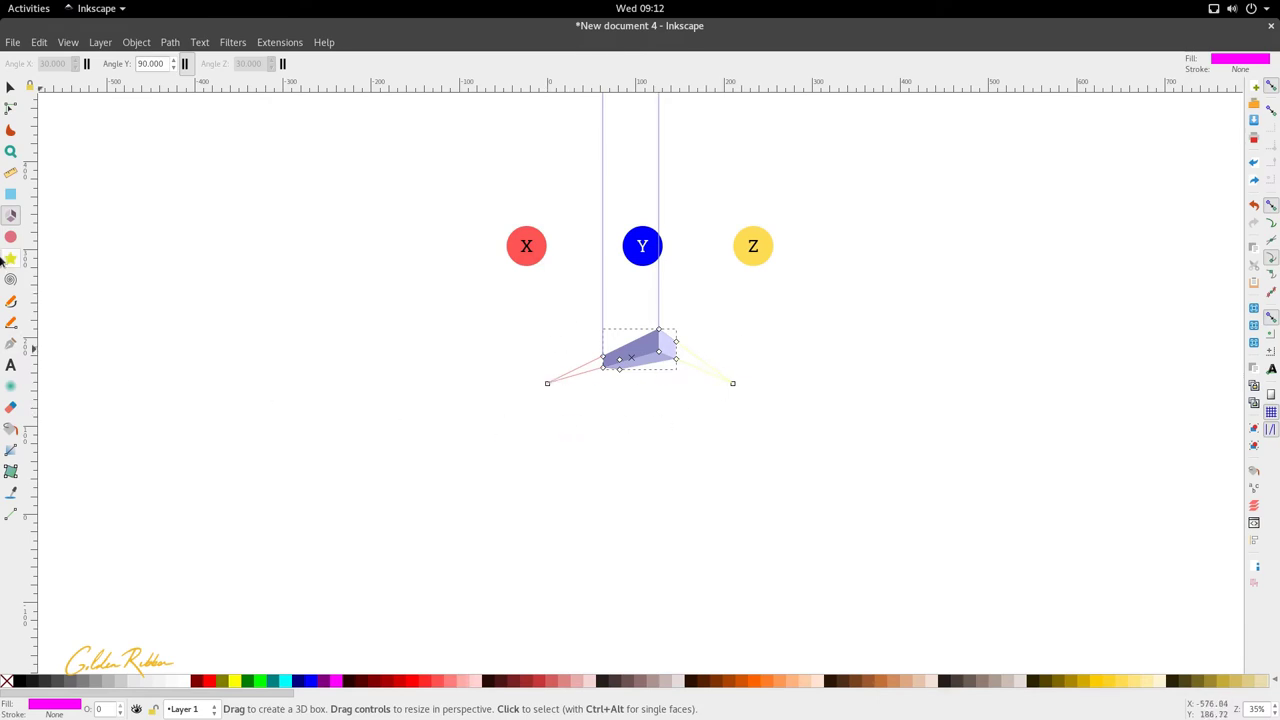
click(12, 196)
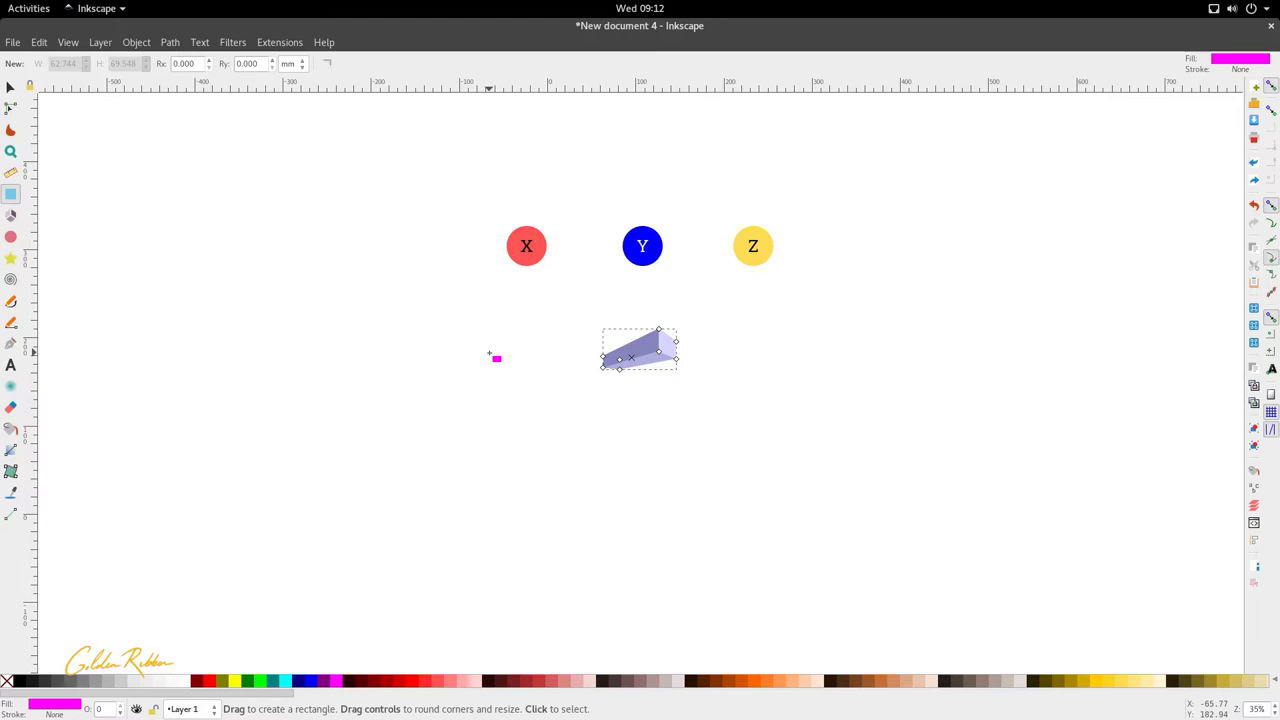
drag(480, 359, 540, 290)
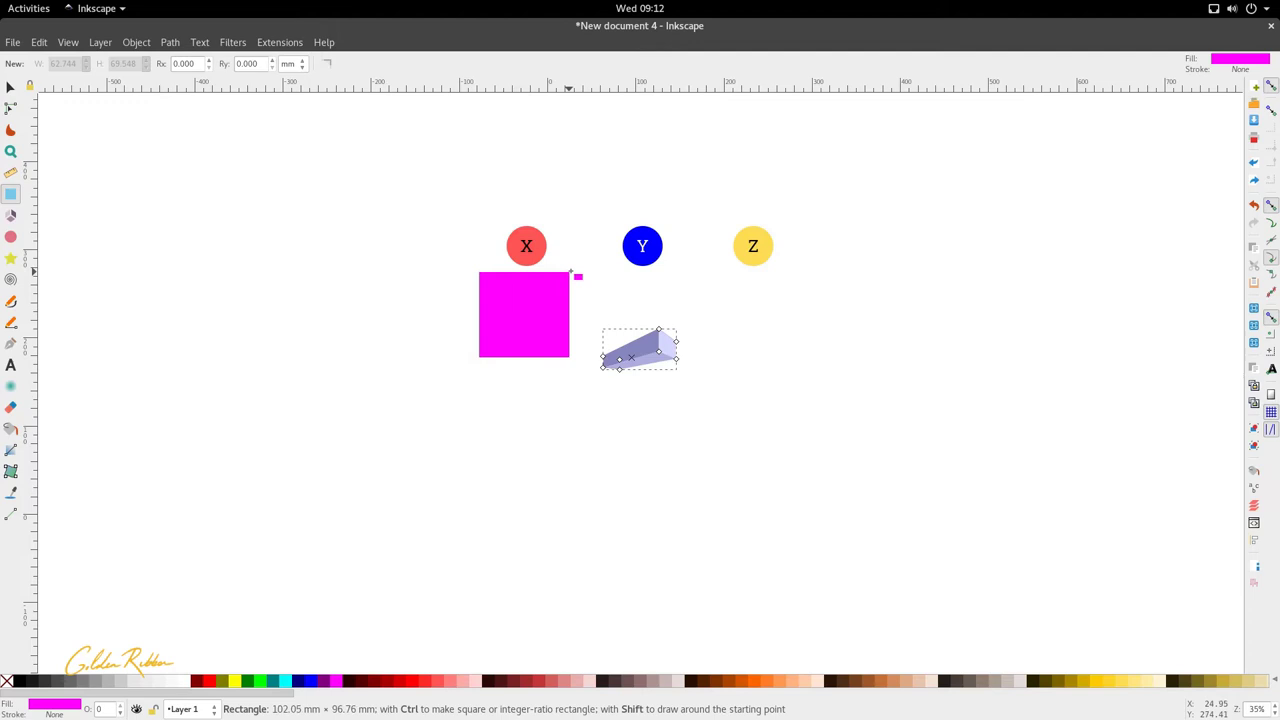
mouse_move(570, 271)
mouse_down()
mouse_move(570, 289)
mouse_move(434, 260)
mouse_move(371, 286)
mouse_move(388, 414)
mouse_move(431, 443)
mouse_move(386, 449)
mouse_move(451, 400)
mouse_move(391, 448)
mouse_move(427, 449)
mouse_move(488, 376)
mouse_move(485, 363)
mouse_move(473, 385)
mouse_move(389, 435)
mouse_move(395, 458)
mouse_move(506, 407)
mouse_move(541, 351)
mouse_move(490, 313)
mouse_move(411, 311)
mouse_move(388, 291)
mouse_move(492, 415)
mouse_move(559, 401)
mouse_move(560, 423)
mouse_move(535, 427)
mouse_move(562, 438)
mouse_up()
key(s)
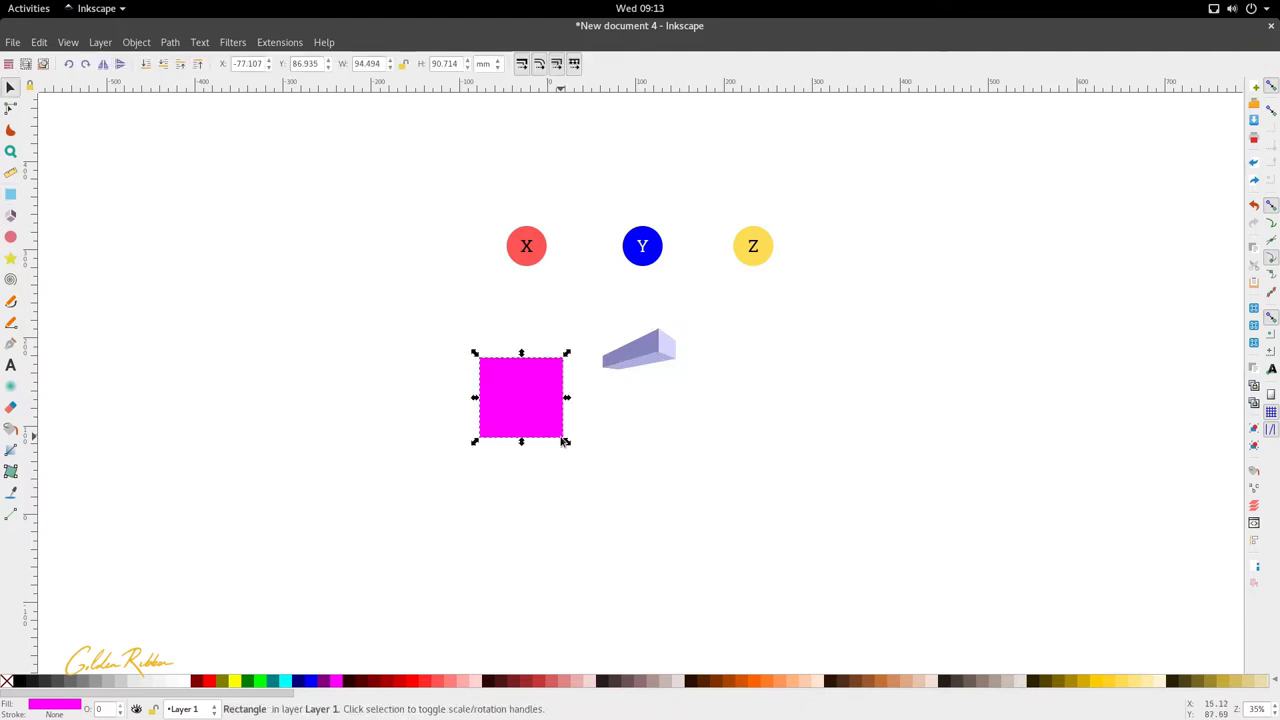
key(Delete)
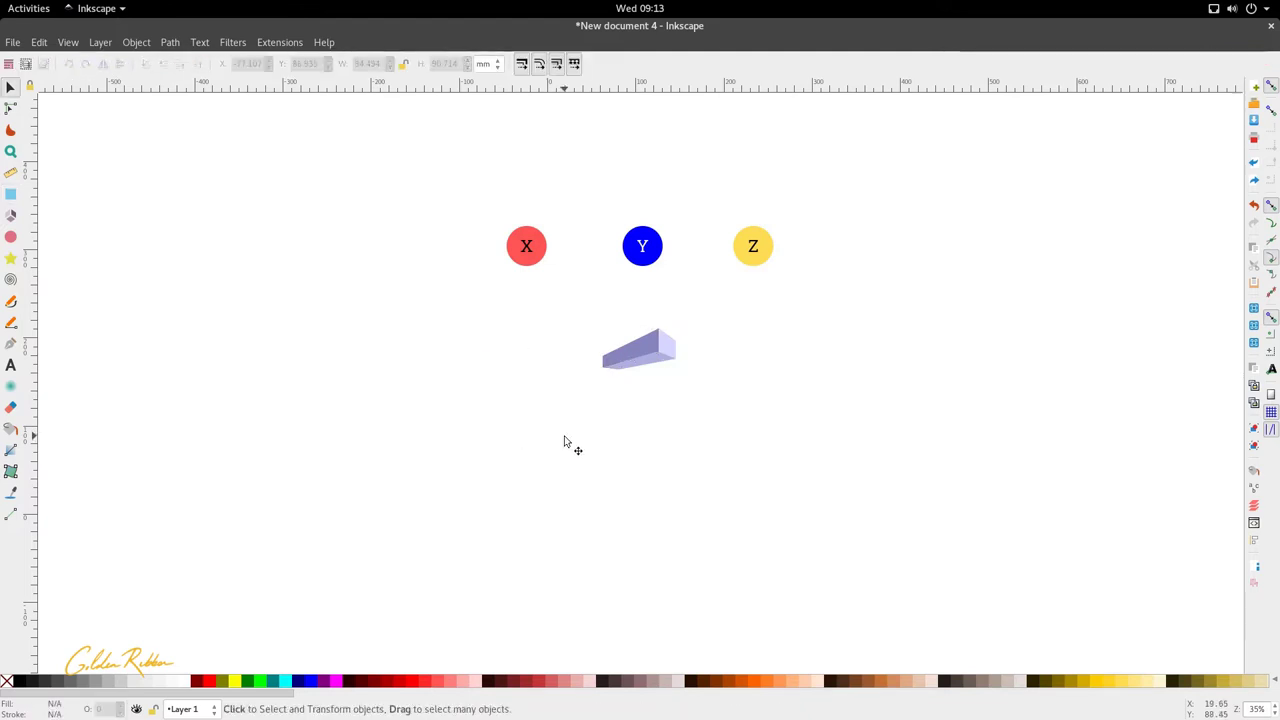
click(638, 351)
- Toggle the box's handles, return to the 3D Box tool and deselect the small purple box
click(638, 351)
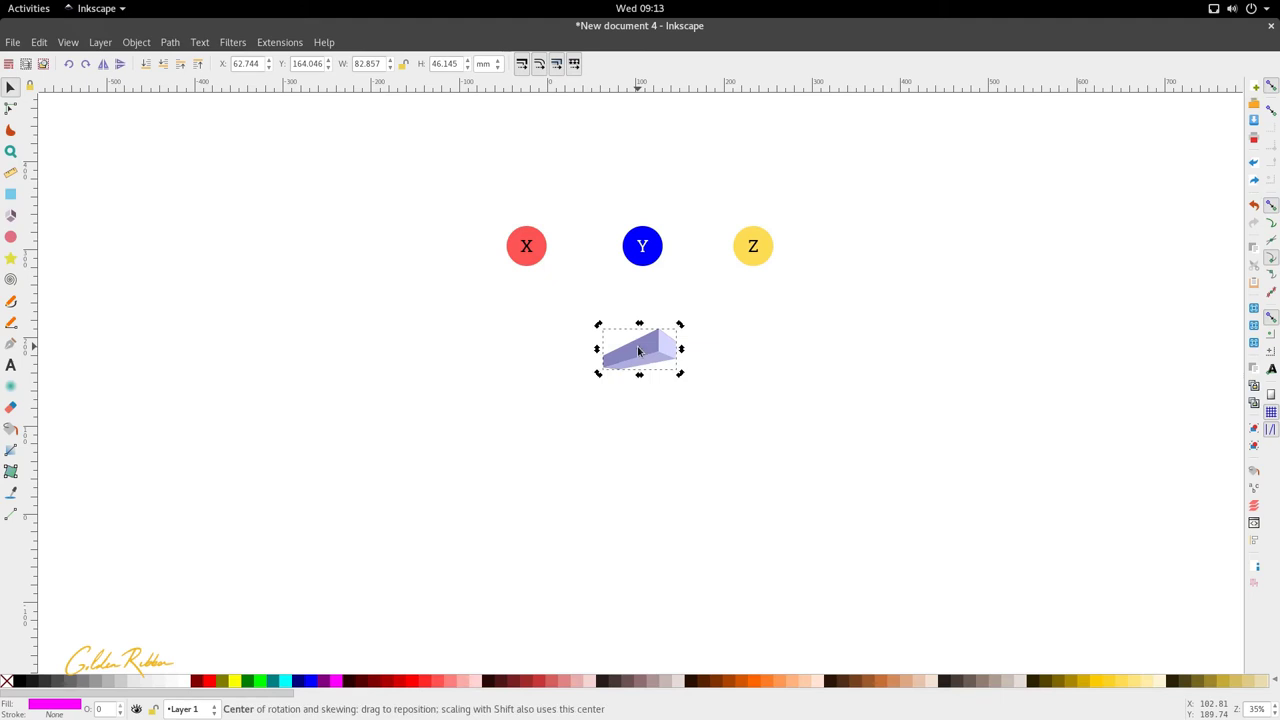
double_click(640, 350)
click(649, 402)
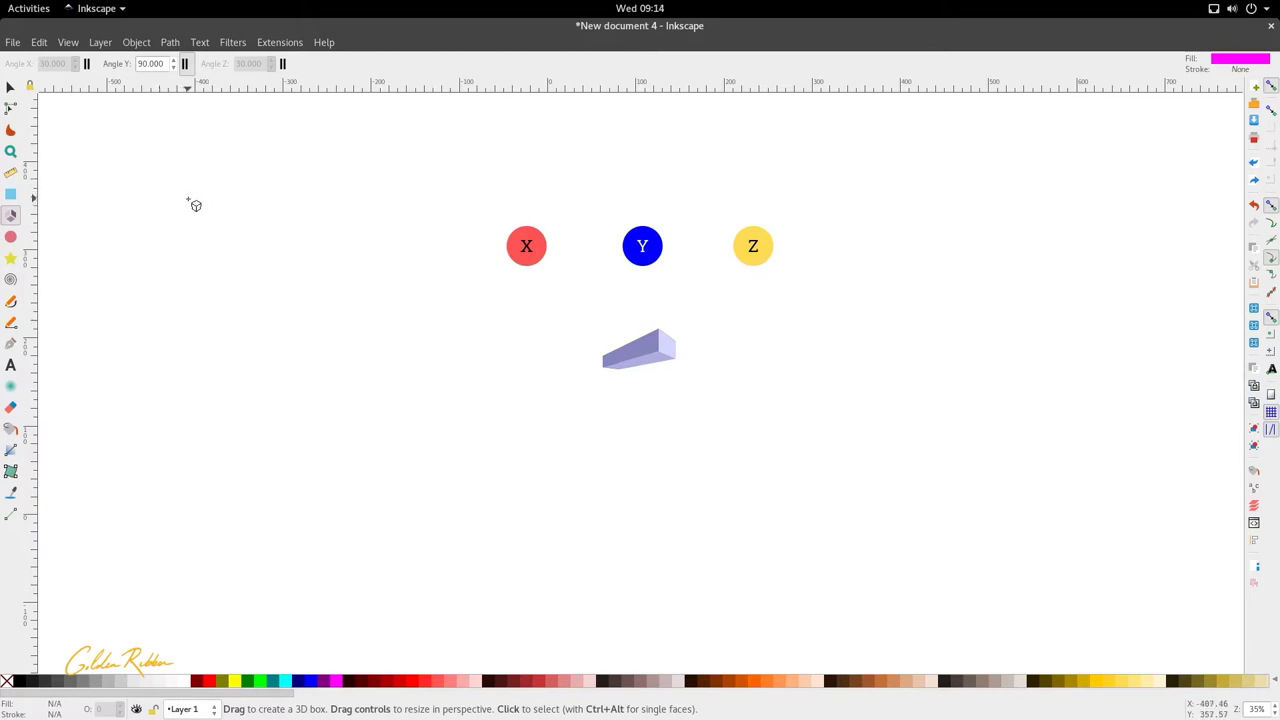
- Draw a huge 3D box at the far left and a large one right of the Z circle
drag(196, 205, 212, 295)
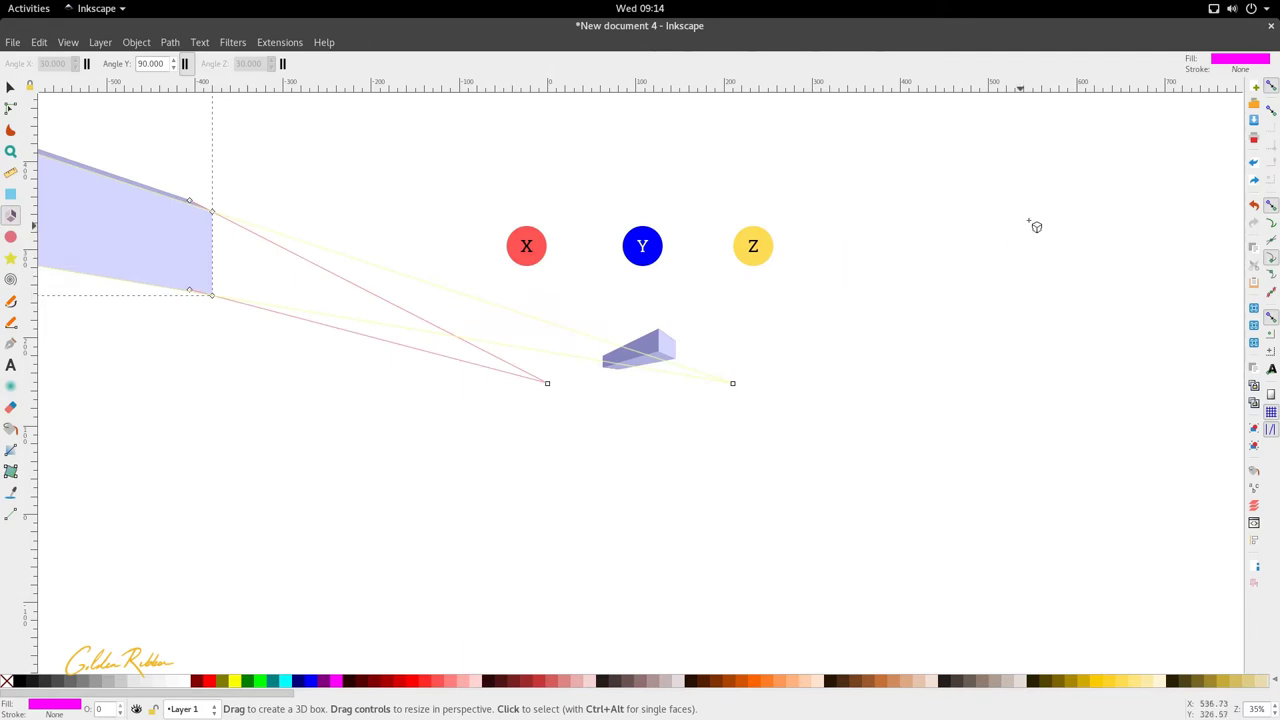
drag(1072, 191, 942, 404)
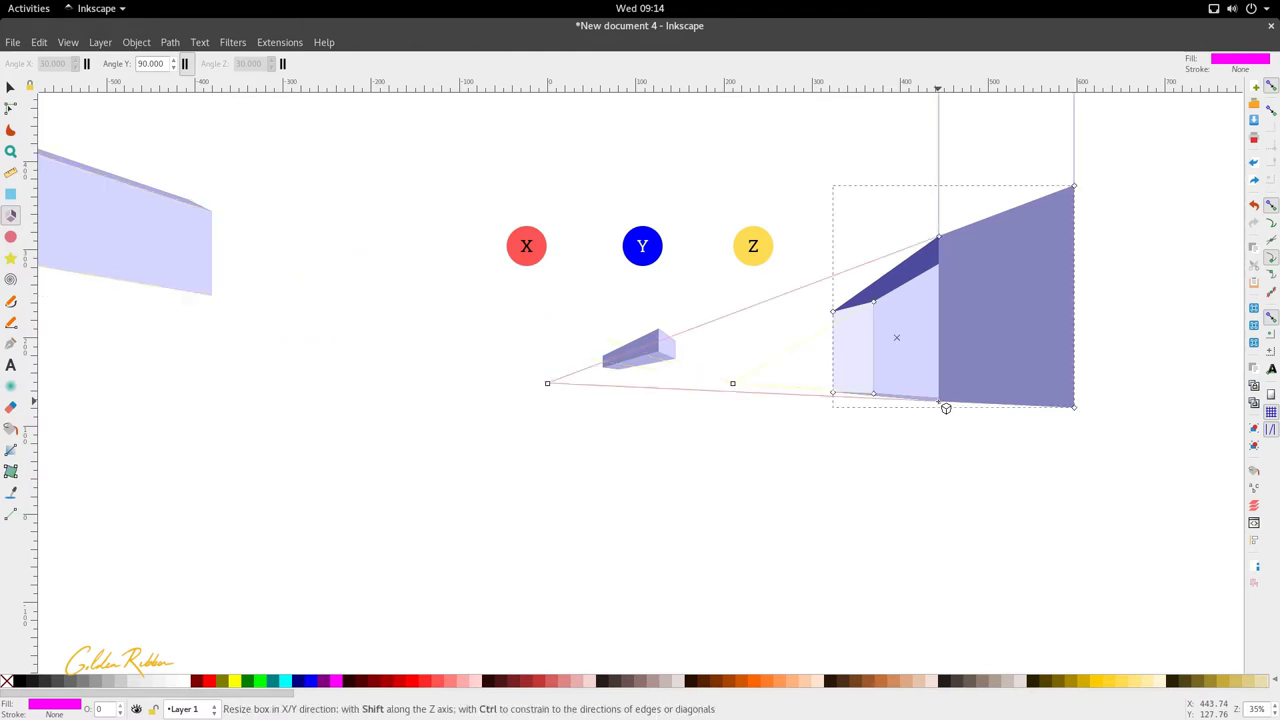
- Turn on Show page border in File > Document Properties and close the dialog
click(12, 42)
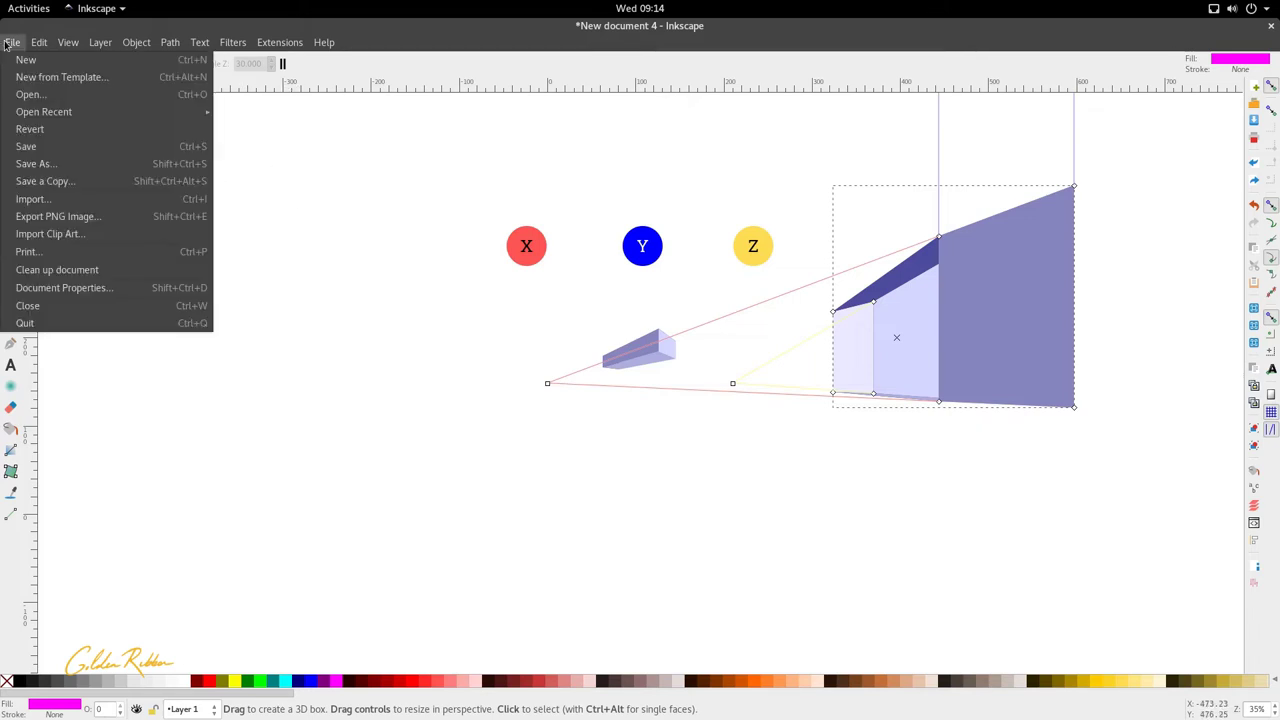
click(88, 290)
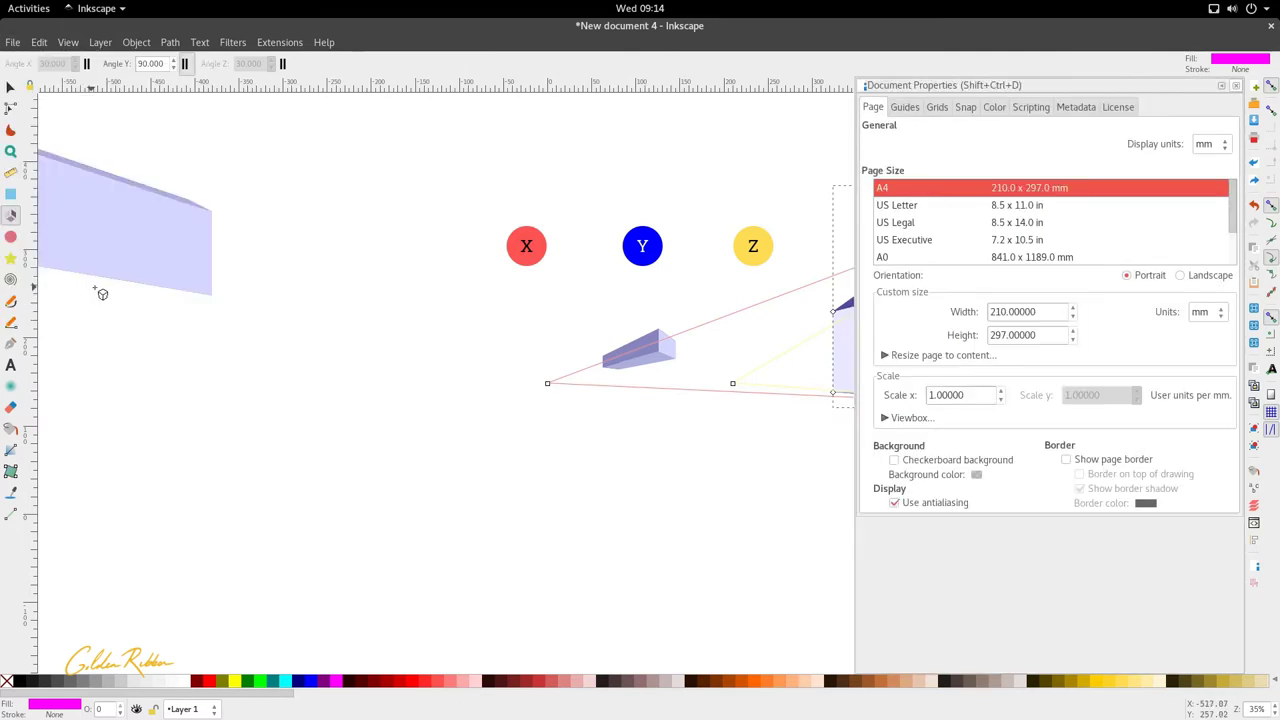
click(1066, 461)
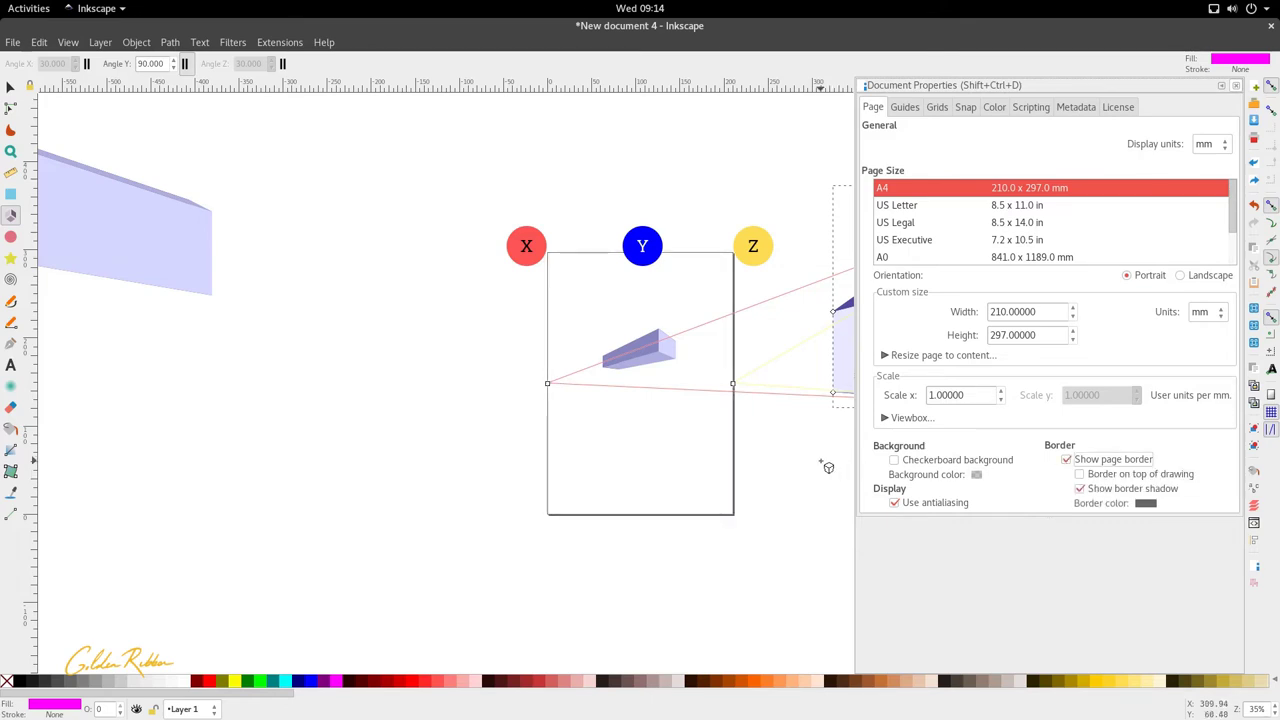
click(1237, 88)
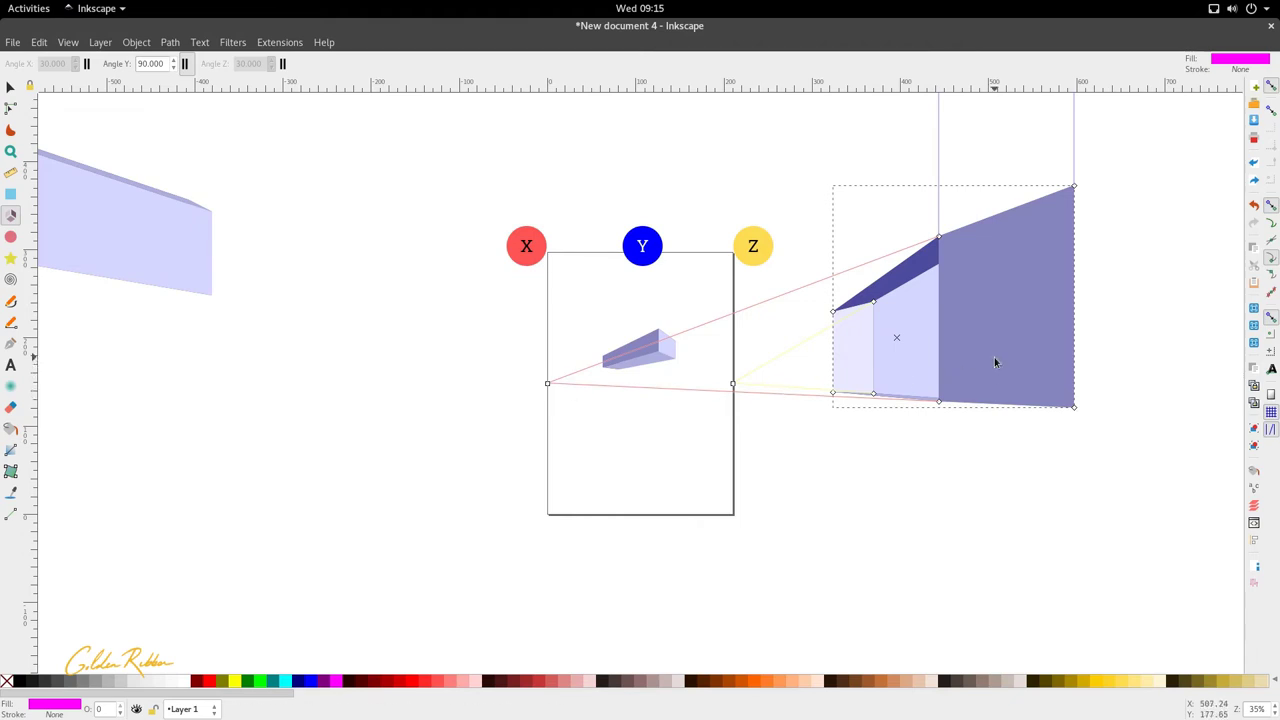
- Delete the large 3D boxes on the right and on the left
key(s)
key(Delete)
click(130, 276)
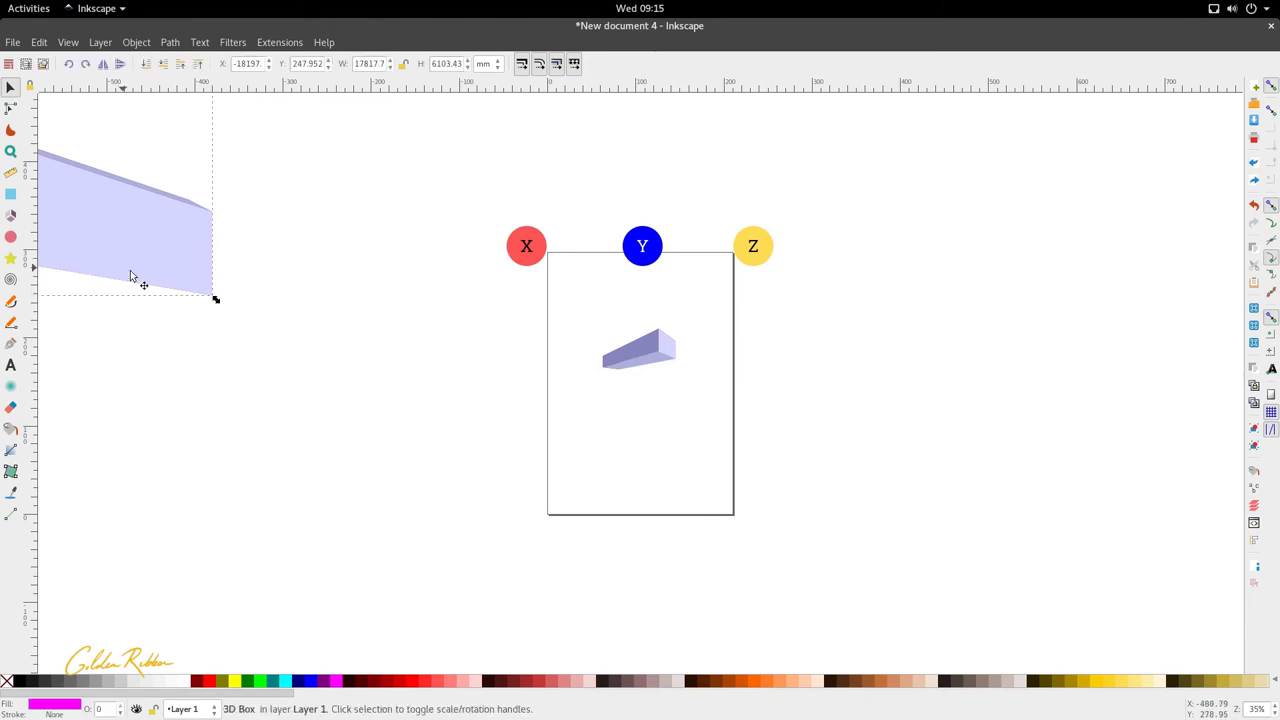
key(Delete)
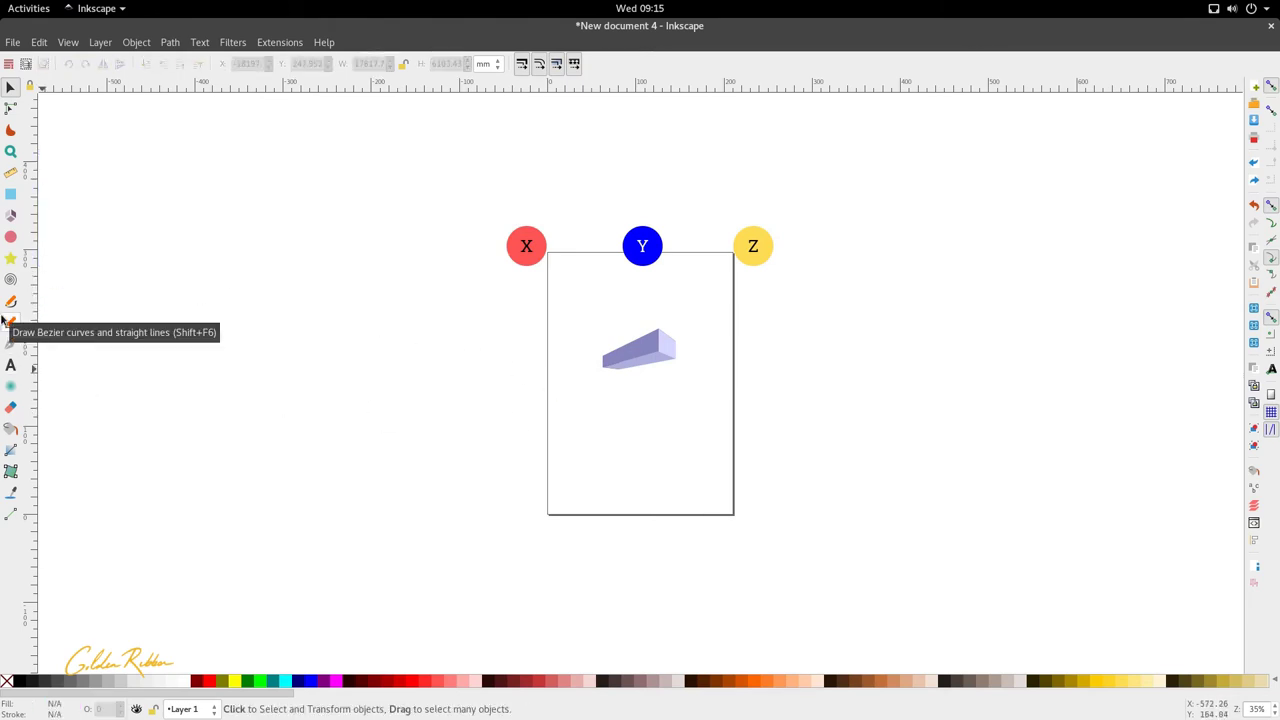
click(12, 218)
- Drag out a tapering 3D wedge box just beneath the flat slab
drag(622, 404, 669, 484)
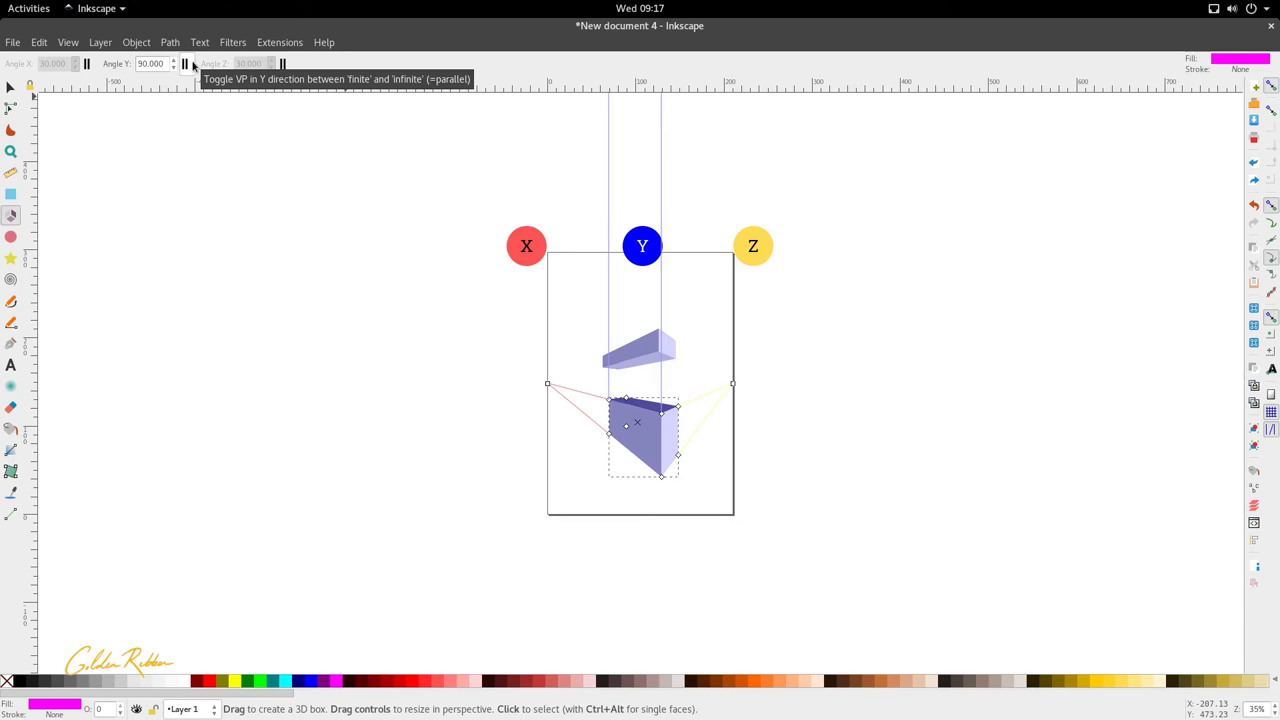
click(186, 64)
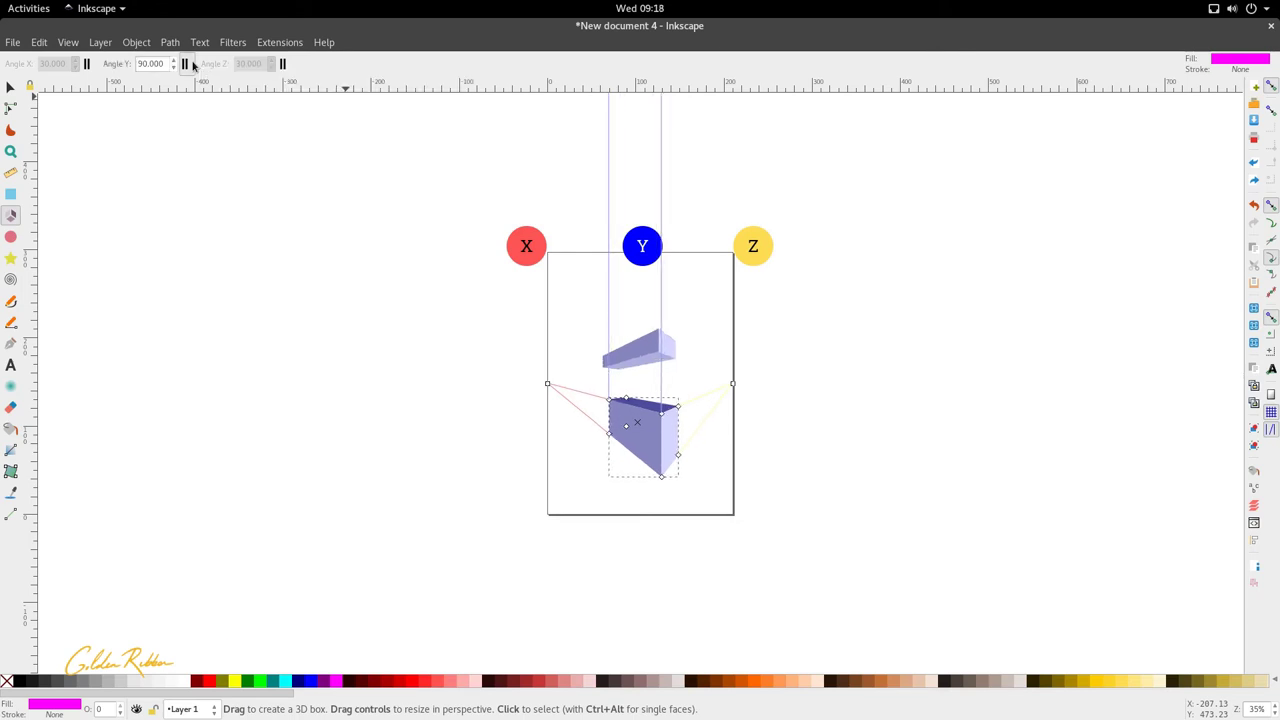
click(186, 64)
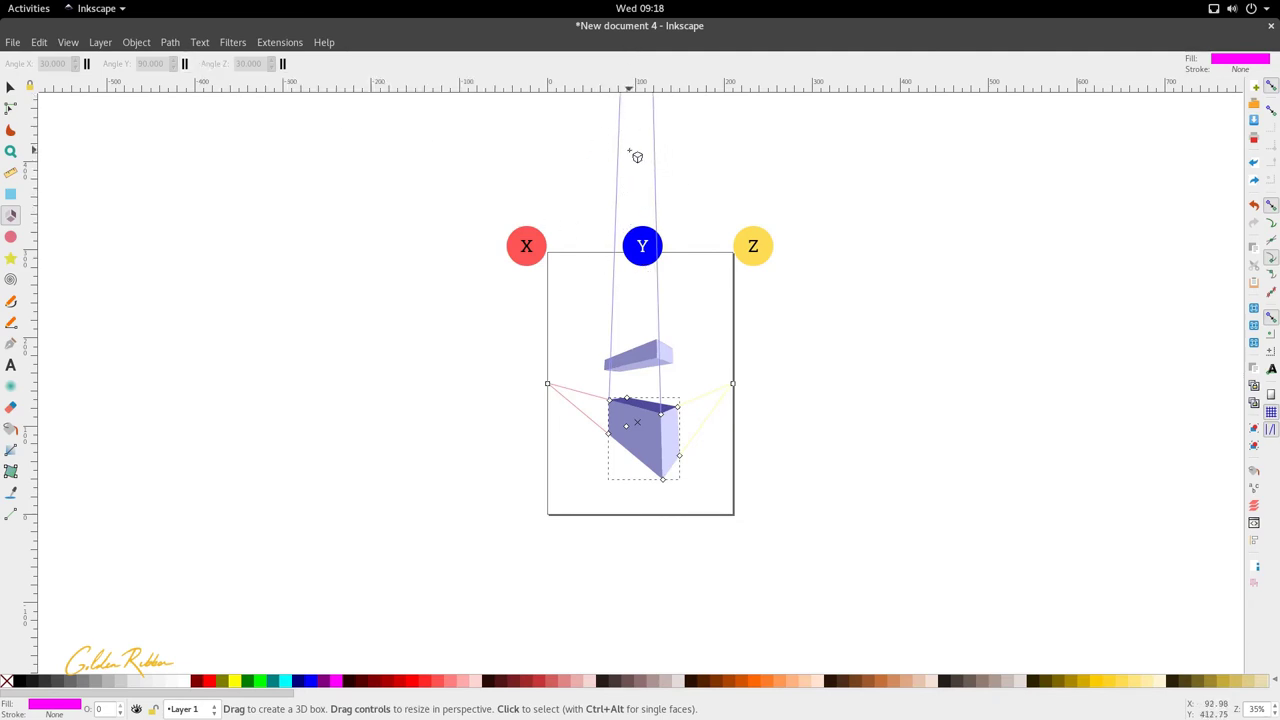
scroll(636, 160, down, 2)
scroll(637, 177, up, 4)
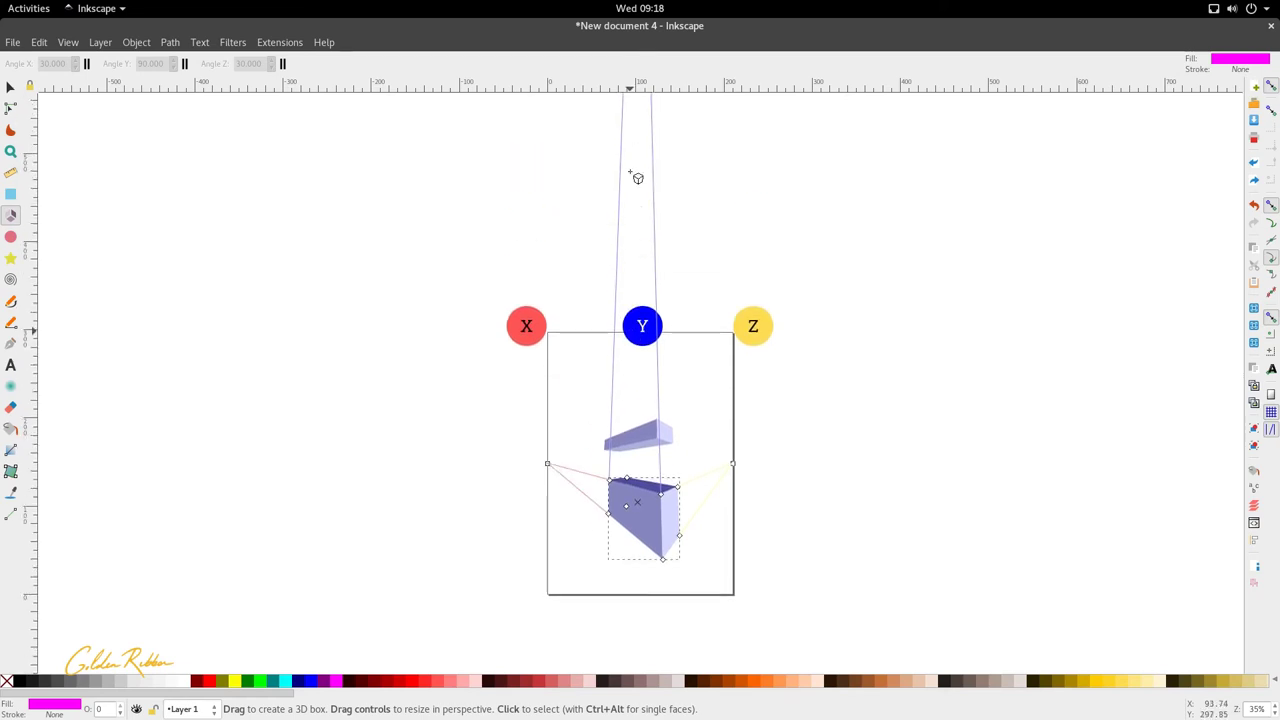
scroll(636, 181, down, 6)
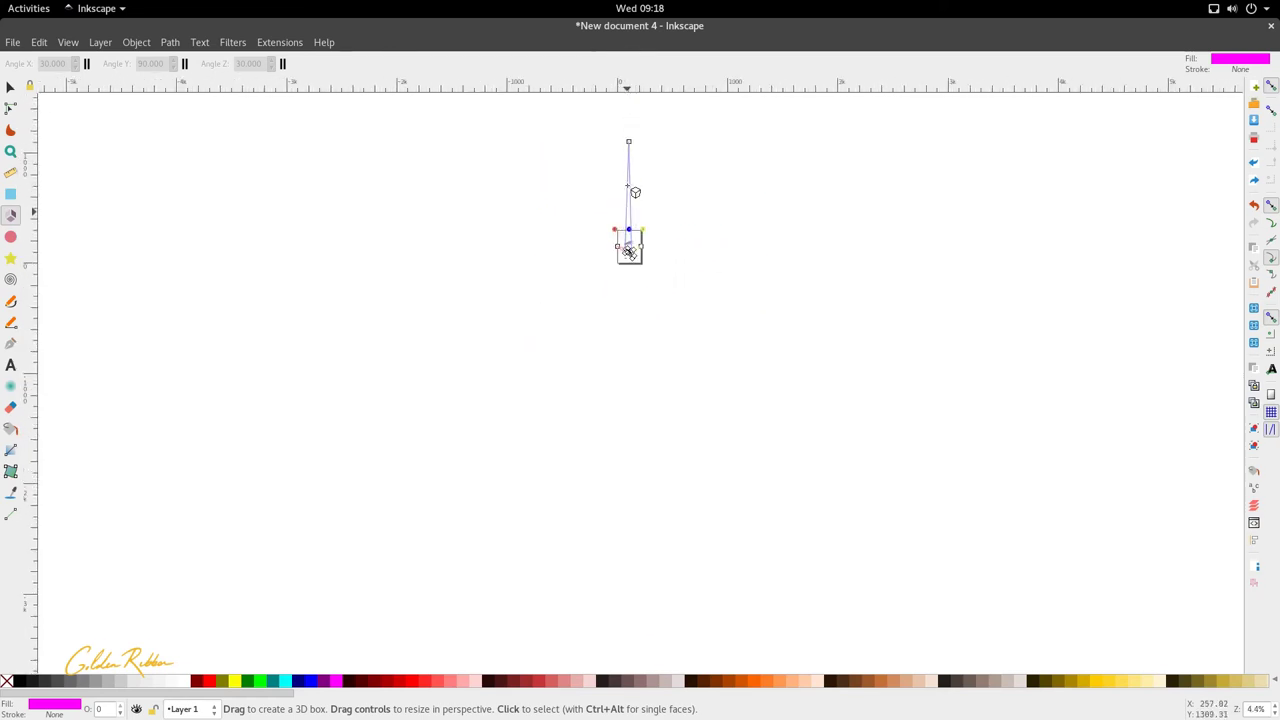
scroll(638, 200, up, 3)
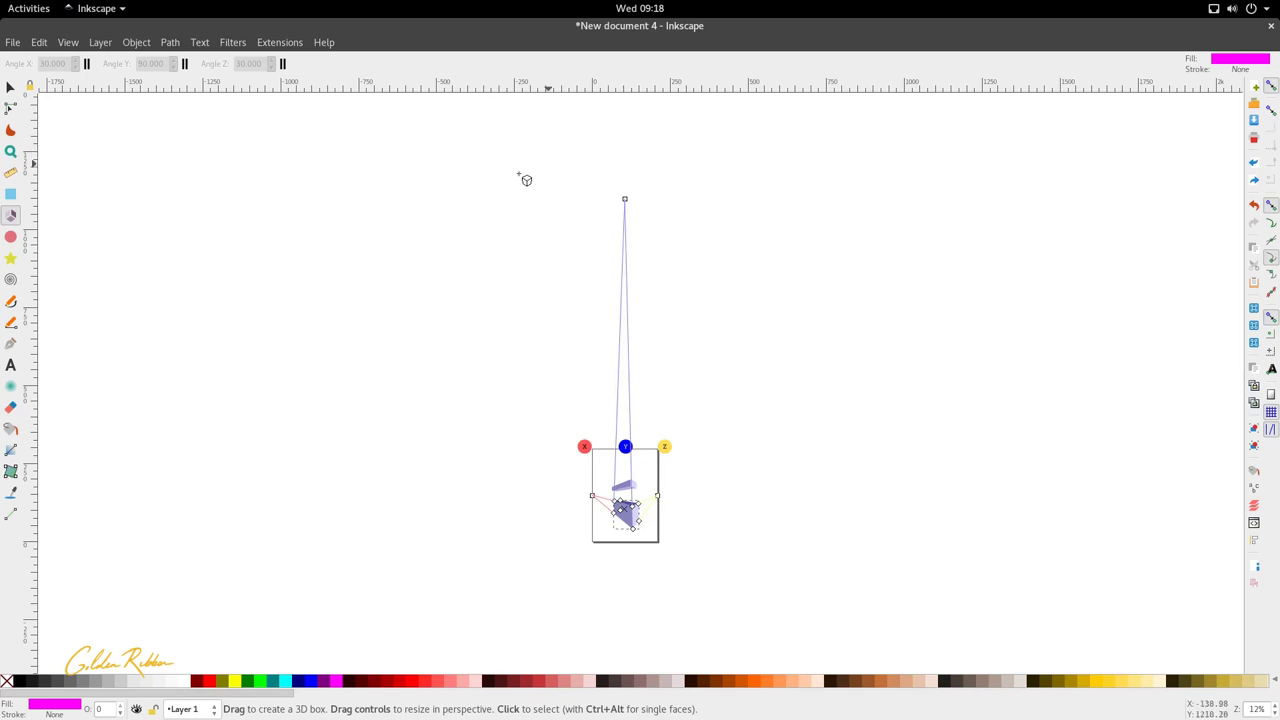
scroll(629, 309, up, 2)
scroll(629, 309, down, 2)
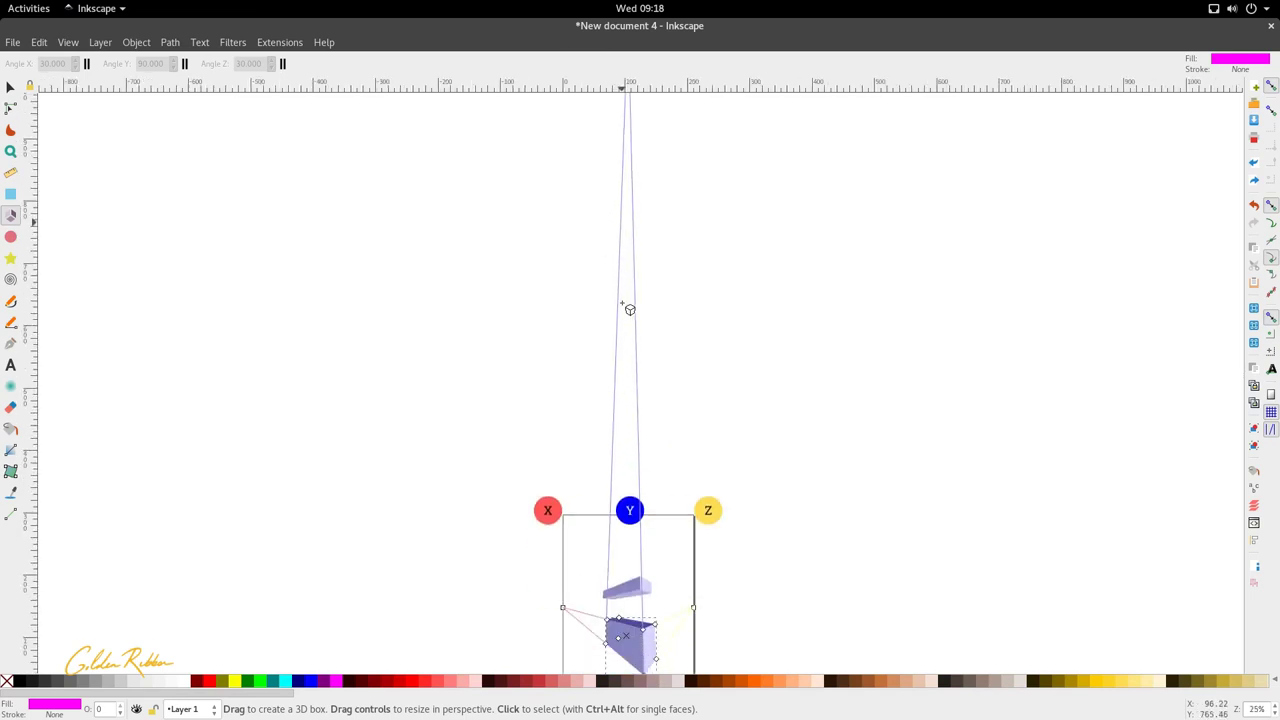
scroll(629, 309, up, 1)
scroll(629, 309, down, 2)
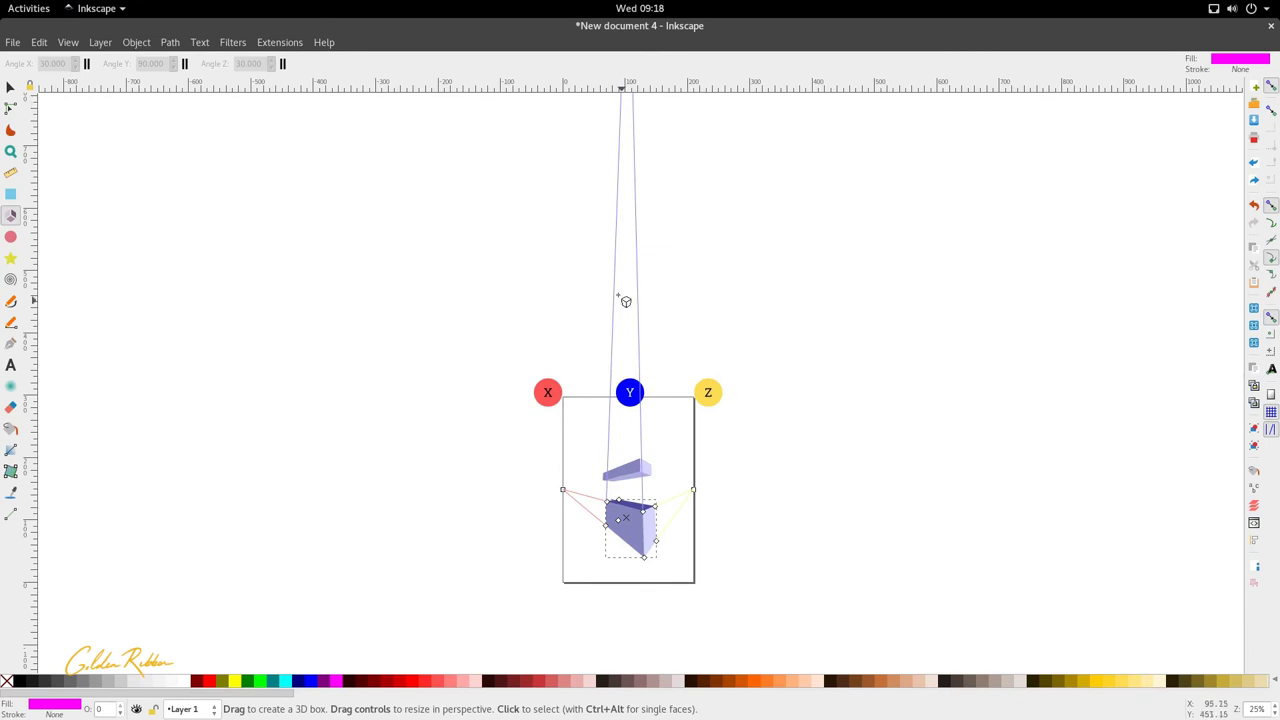
click(184, 64)
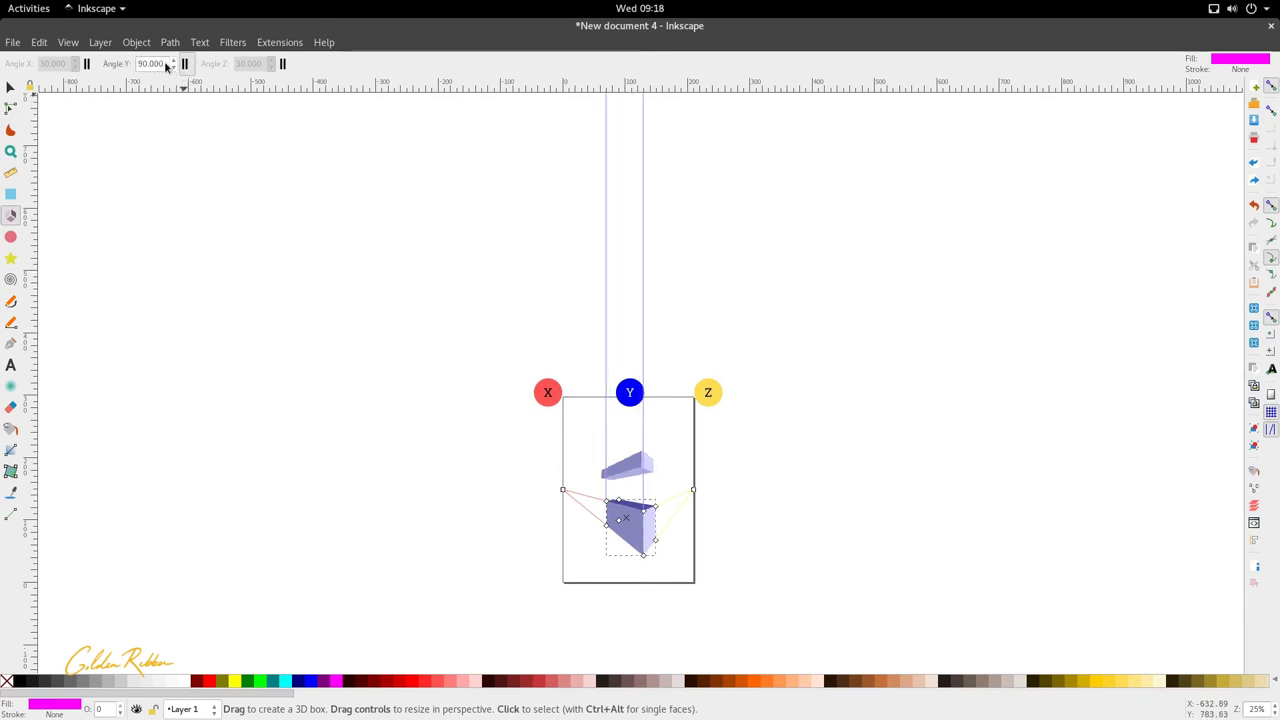
double_click(164, 67)
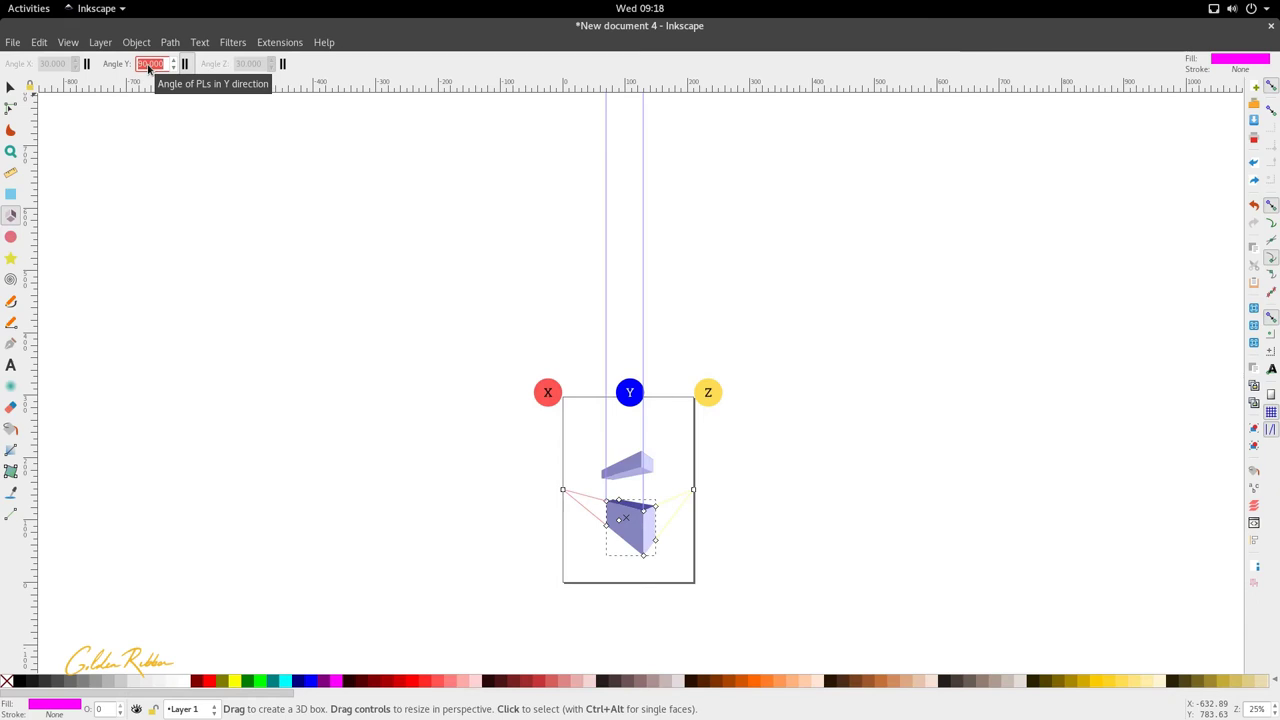
- Set the 3D Box Angle Y to 70° so the Y perspective lines slant
text(70)
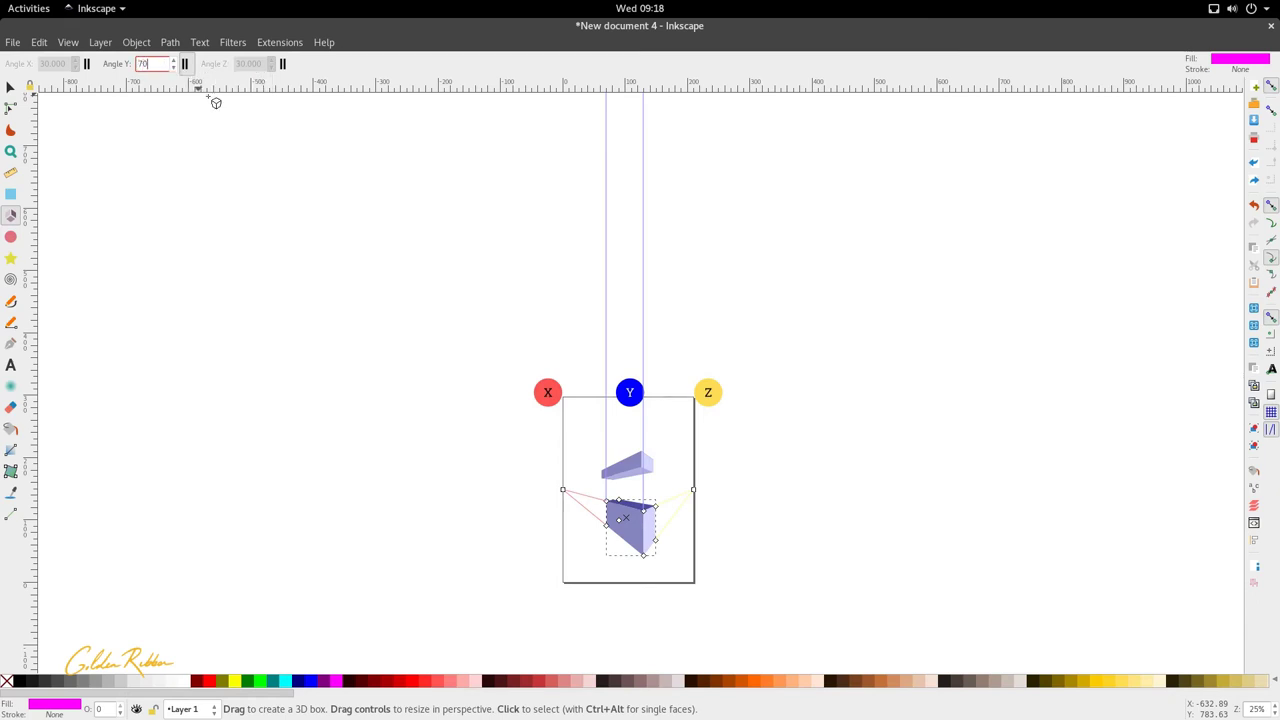
key(Return)
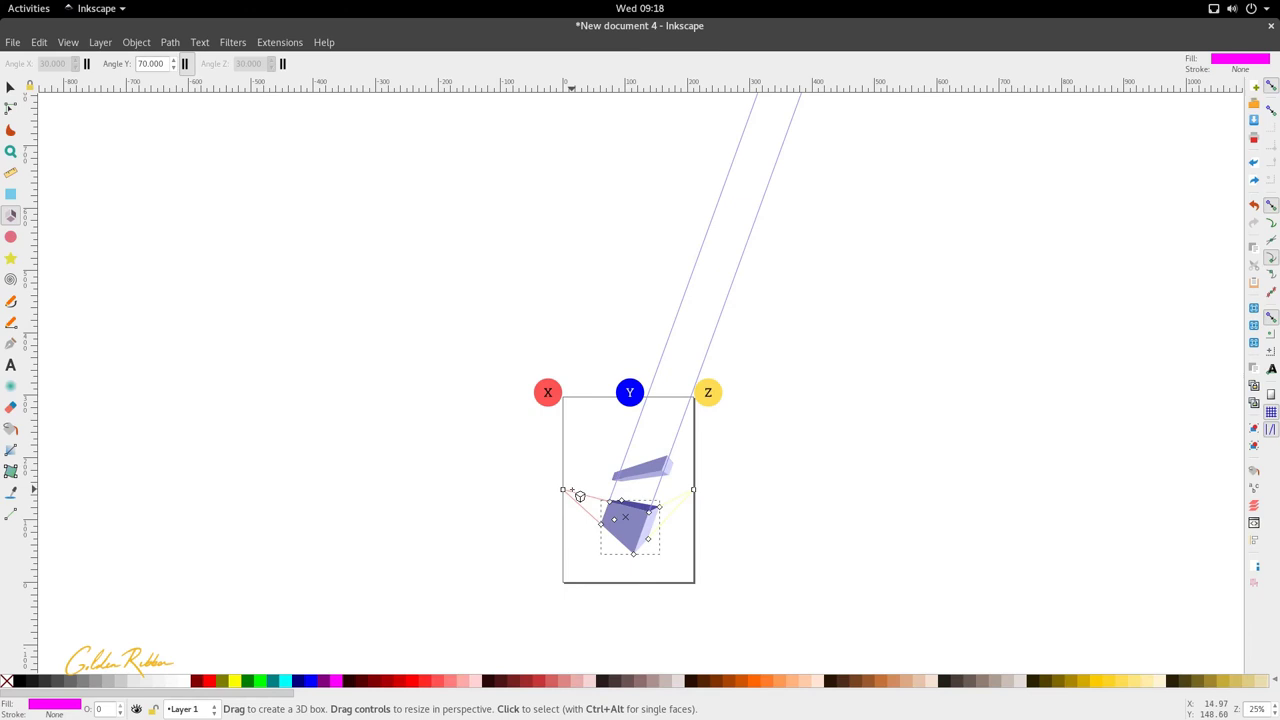
- Restore Angle Y to 90° so the Y perspective lines are vertical again
drag(164, 64, 129, 65)
text(50)
key(Return)
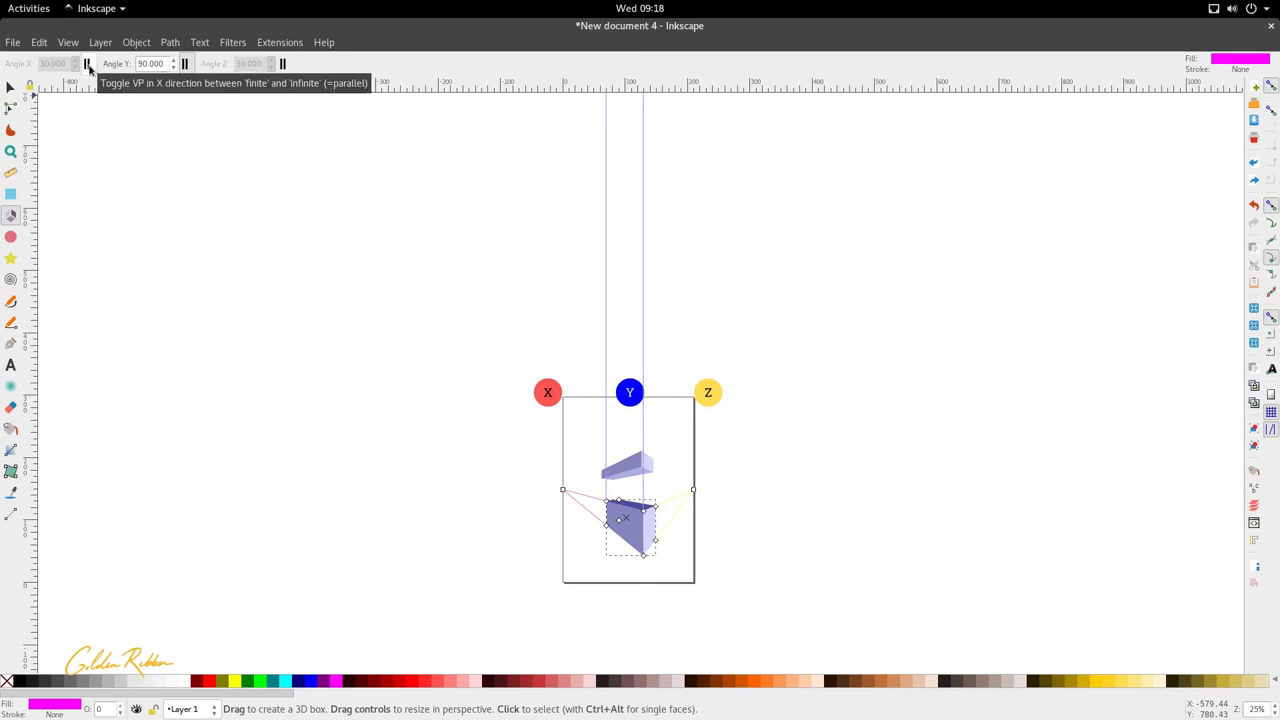
- Toggle the X and Z vanishing points to parallel and back, then select the upper flat box
click(87, 64)
click(87, 64)
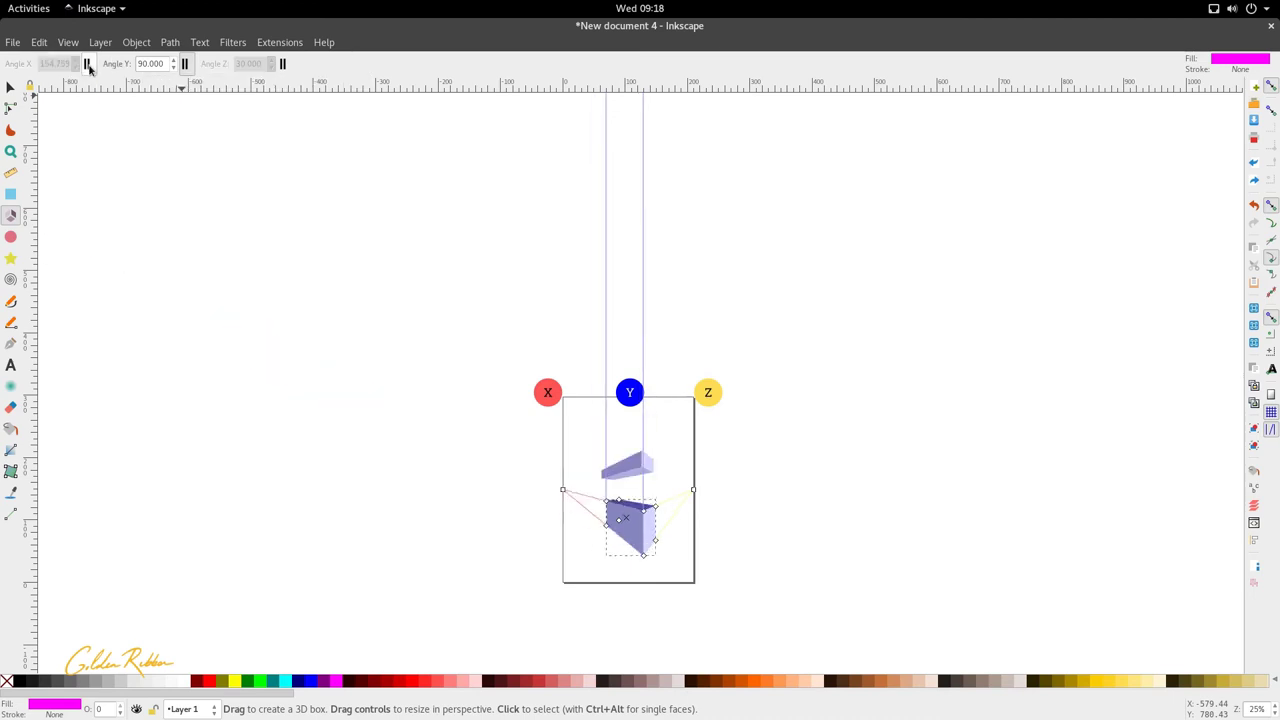
click(283, 64)
click(283, 64)
scroll(665, 442, down, 2)
click(650, 392)
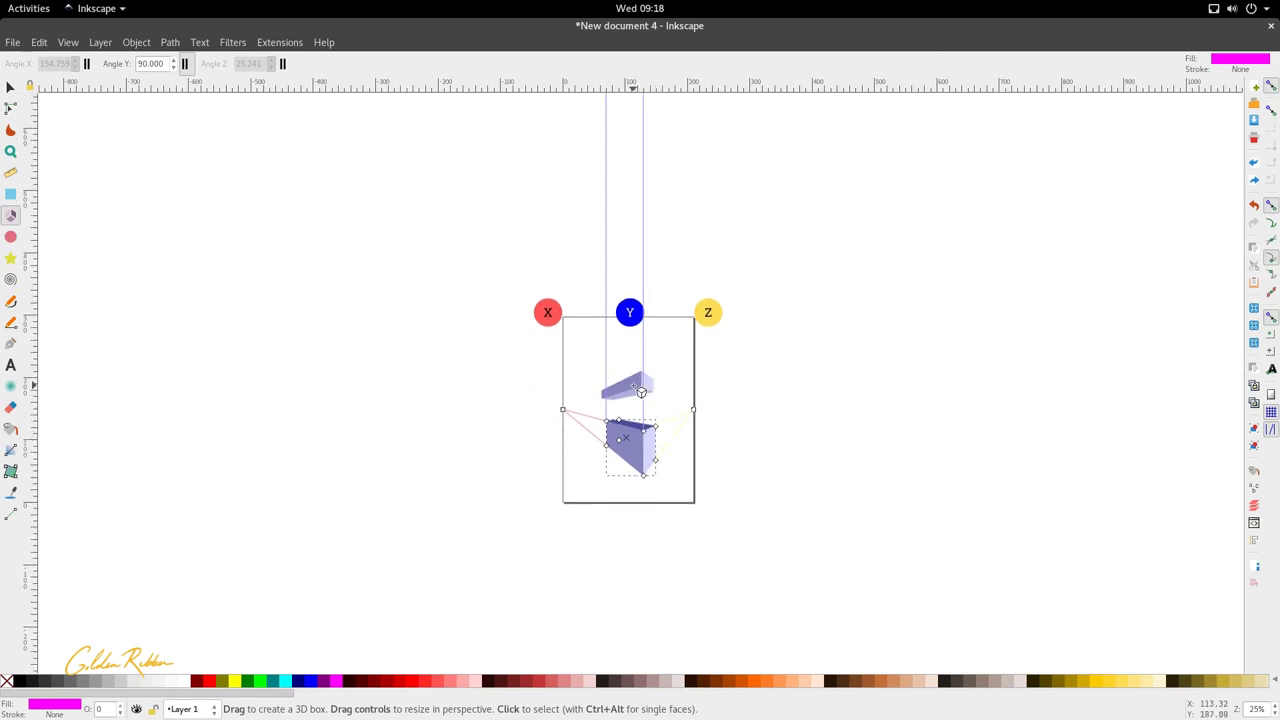
- Delete the upper flat box, then select the remaining box with the 3D Box tool
key(s)
key(Delete)
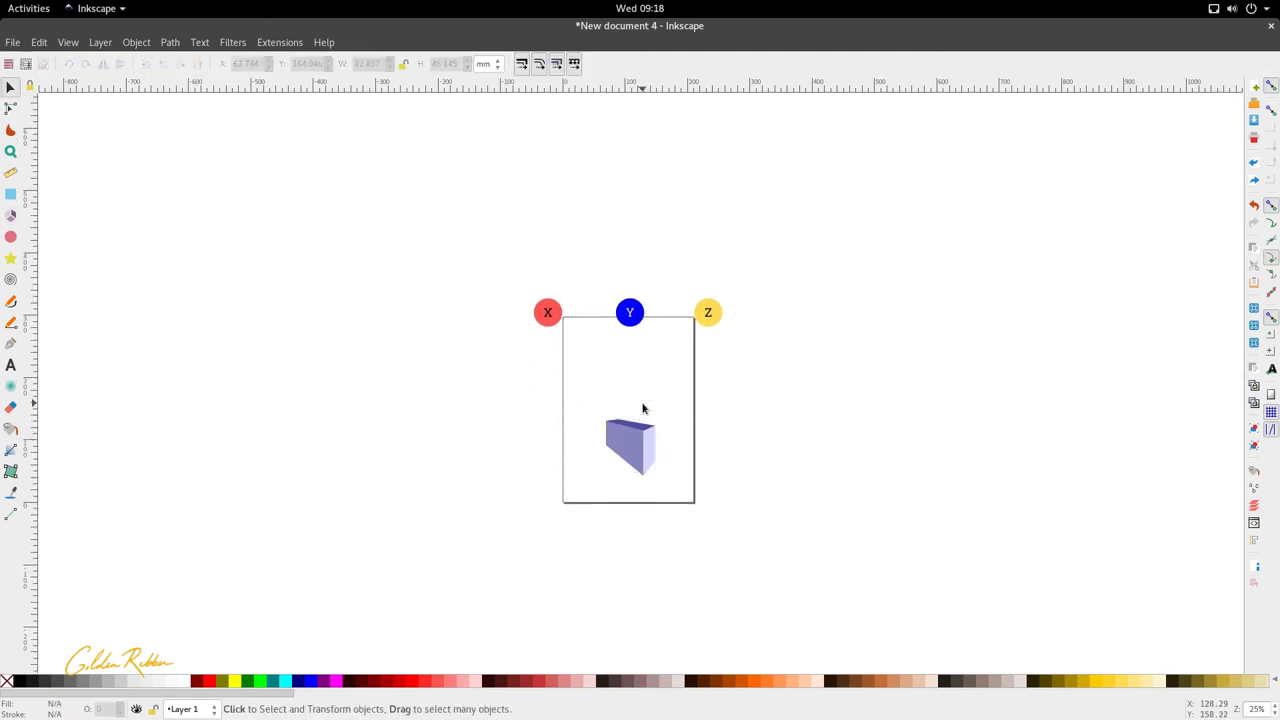
scroll(655, 451, up, 2)
ctrl+click(652, 473)
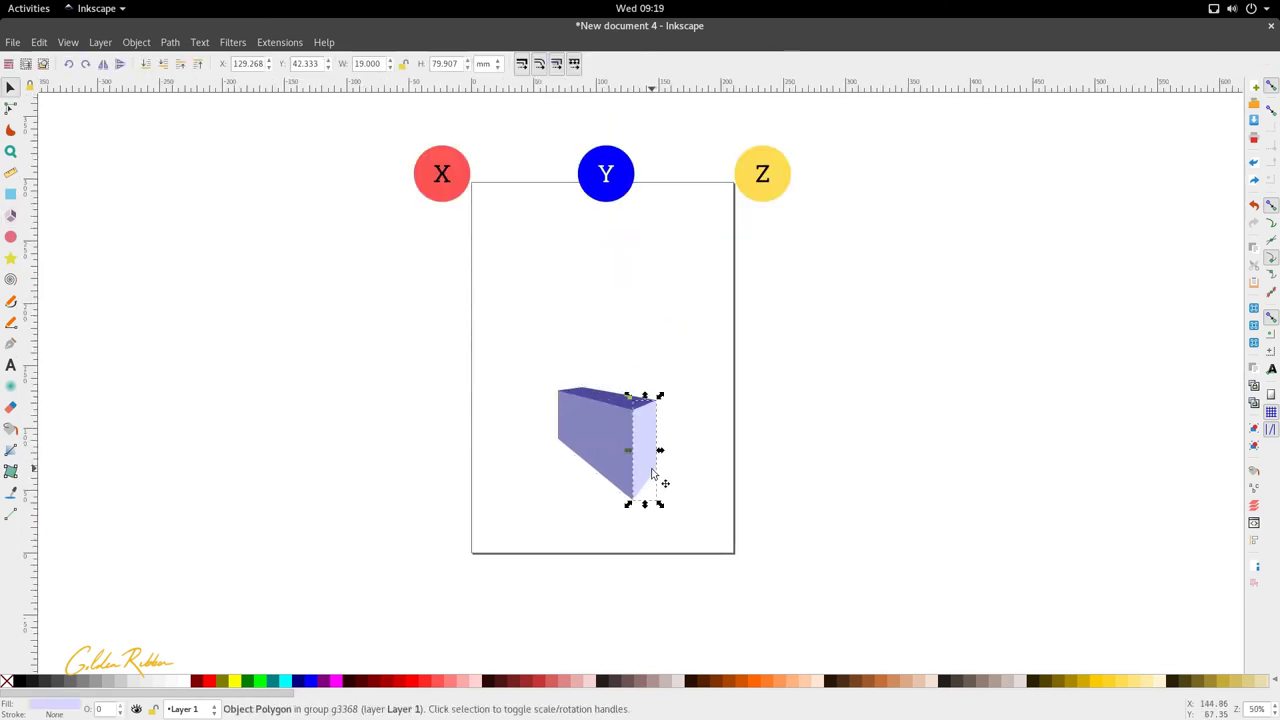
click(595, 430)
key(x)
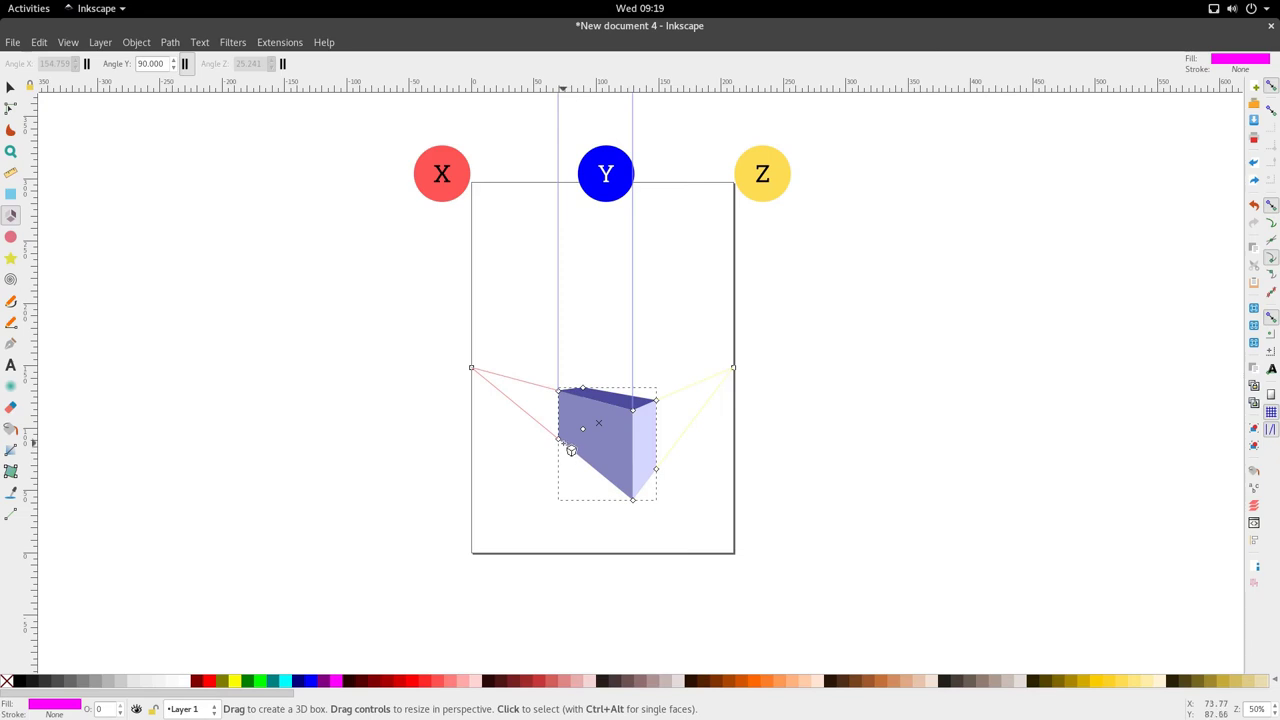
- Widen the box leftward and stretch it along the Z axis into a wide, shallow wedge
drag(558, 438, 529, 404)
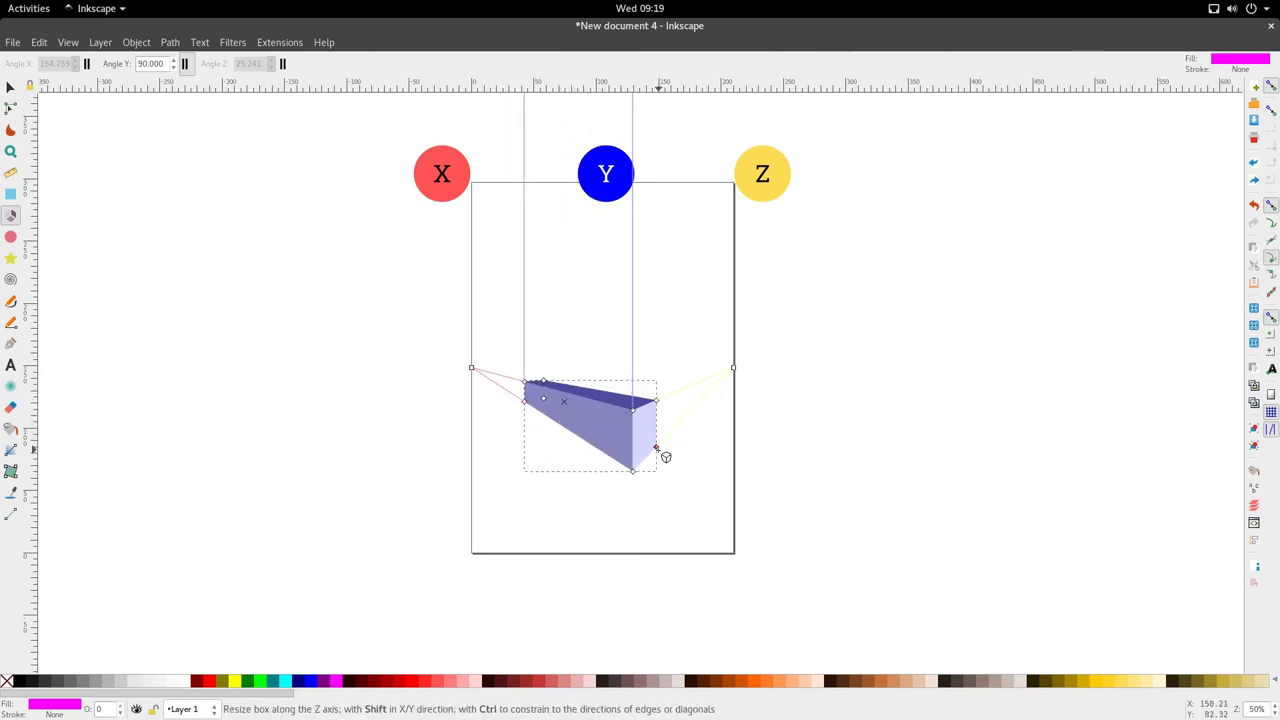
drag(661, 449, 635, 406)
drag(569, 380, 590, 332)
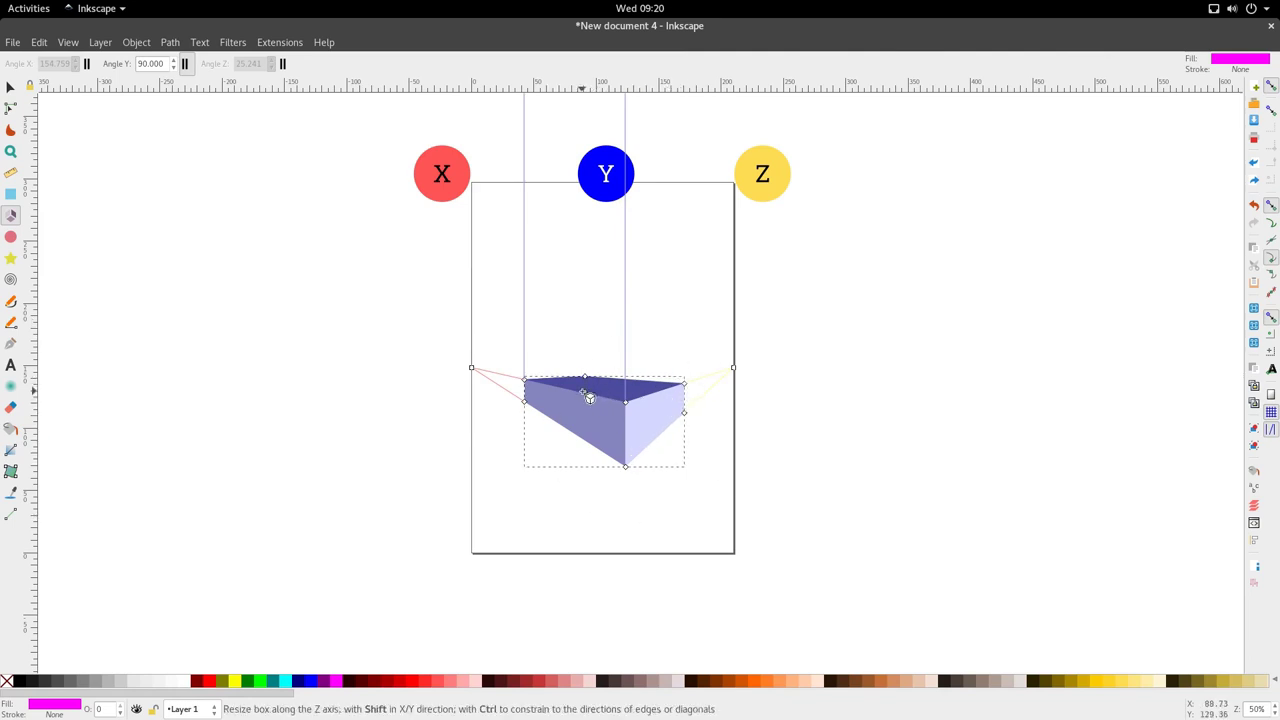
mouse_move(591, 398)
mouse_down()
mouse_move(603, 374)
mouse_move(632, 378)
mouse_move(599, 390)
mouse_up()
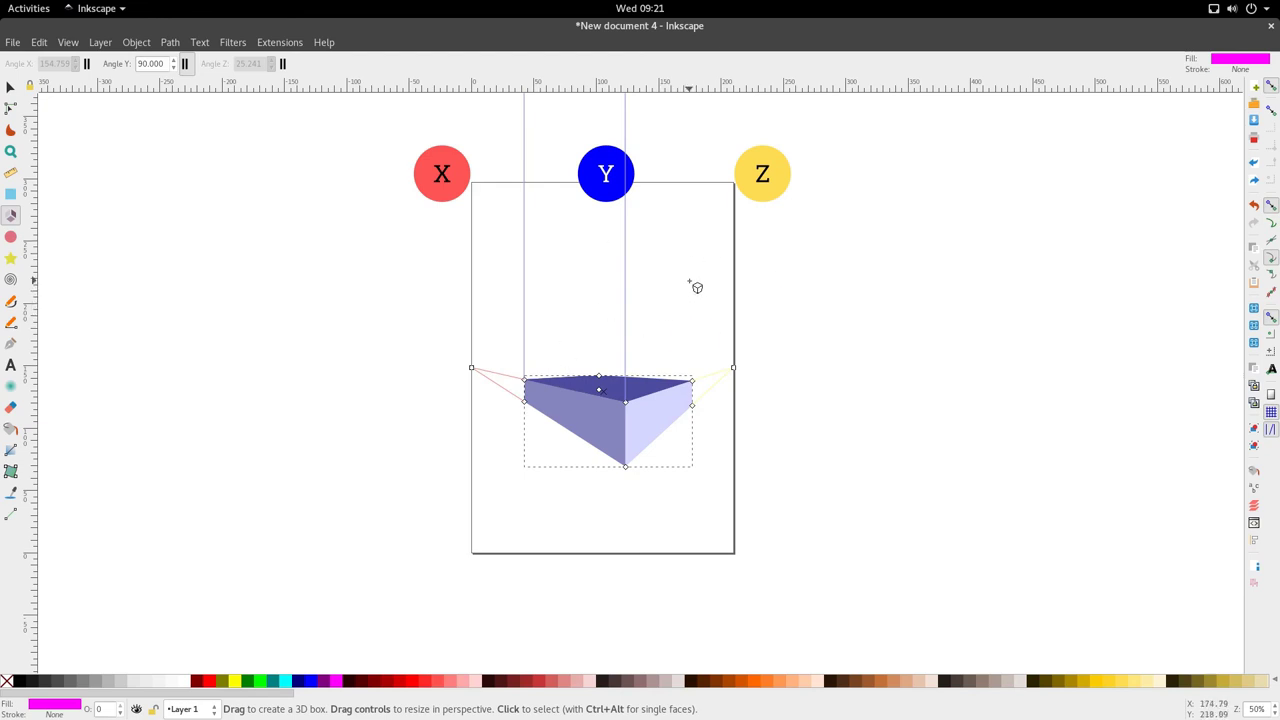
- Draw three new 3D boxes: one at the right, a tall one upper left, a small one mid-page
drag(692, 284, 631, 358)
drag(526, 243, 558, 268)
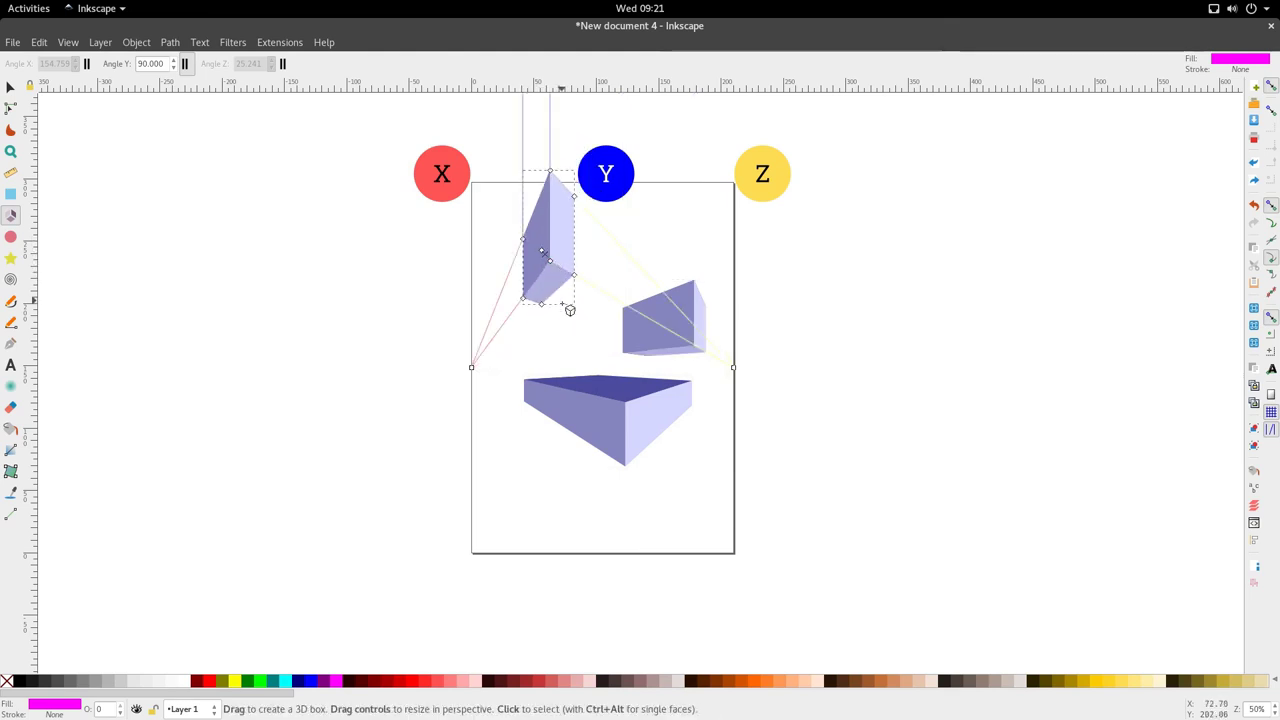
drag(574, 349, 551, 371)
- Select each of the four boxes in turn to confirm their shared perspective lines
click(720, 420)
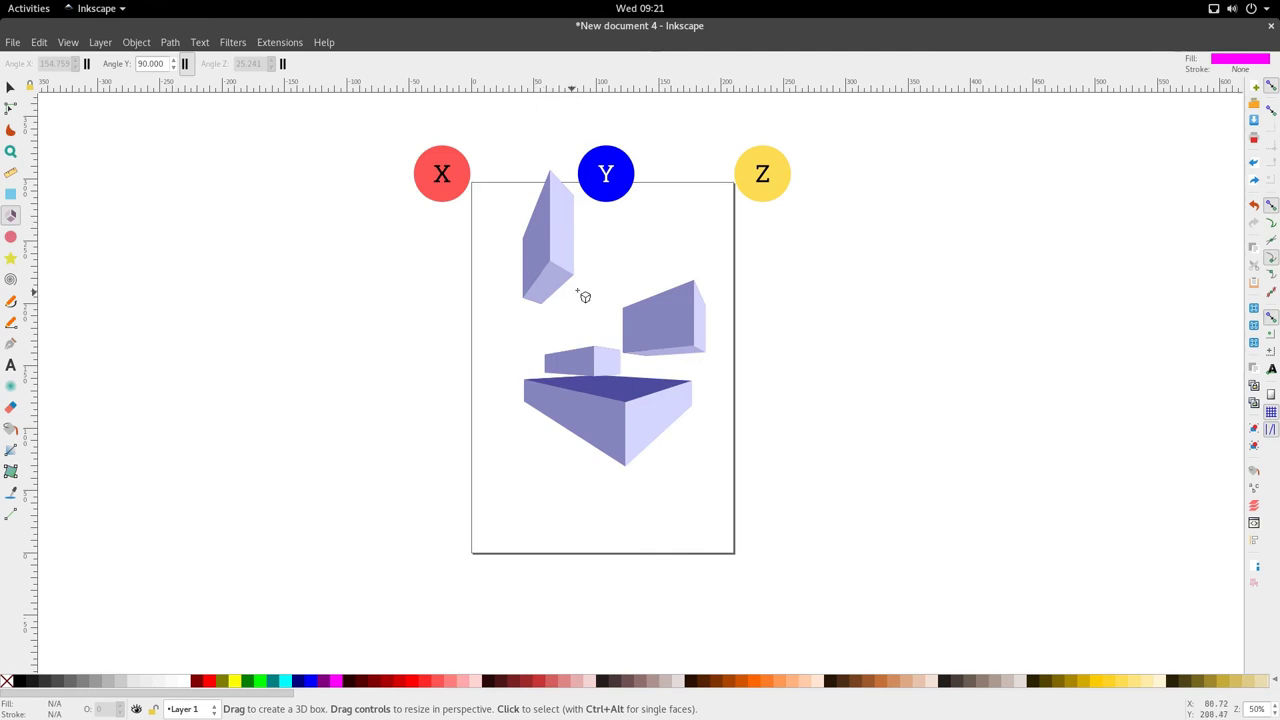
click(568, 260)
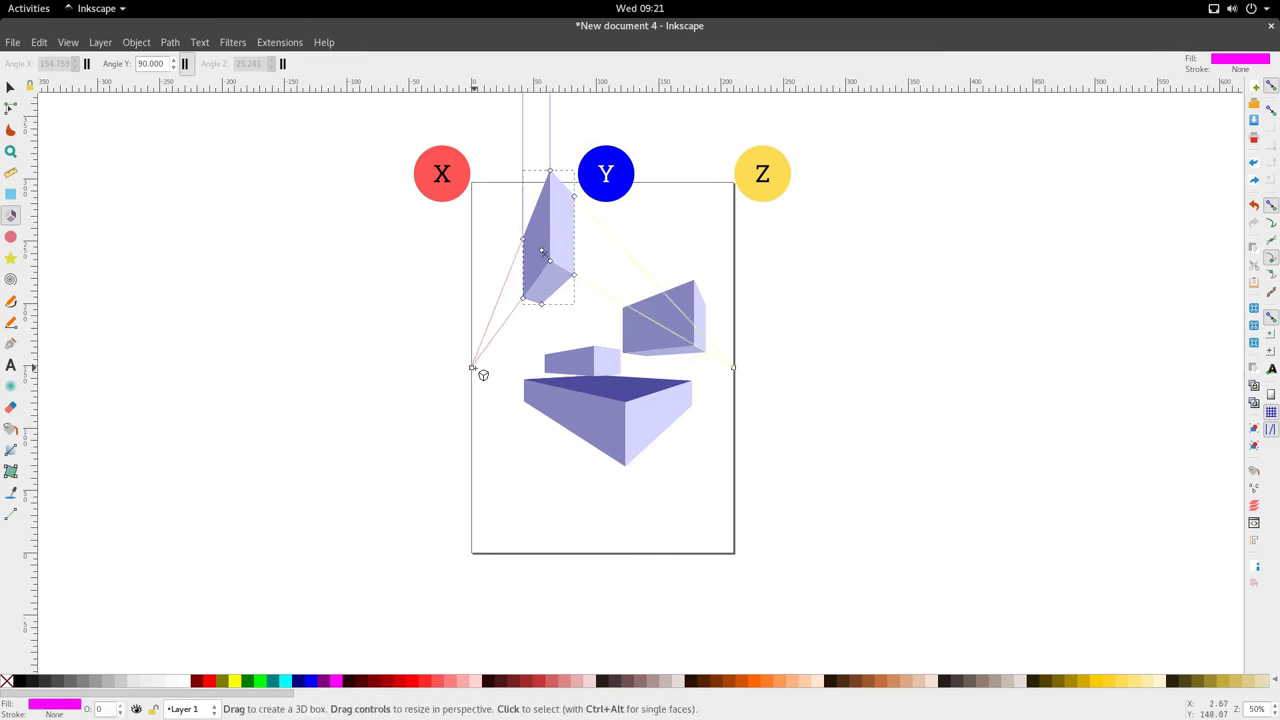
click(692, 322)
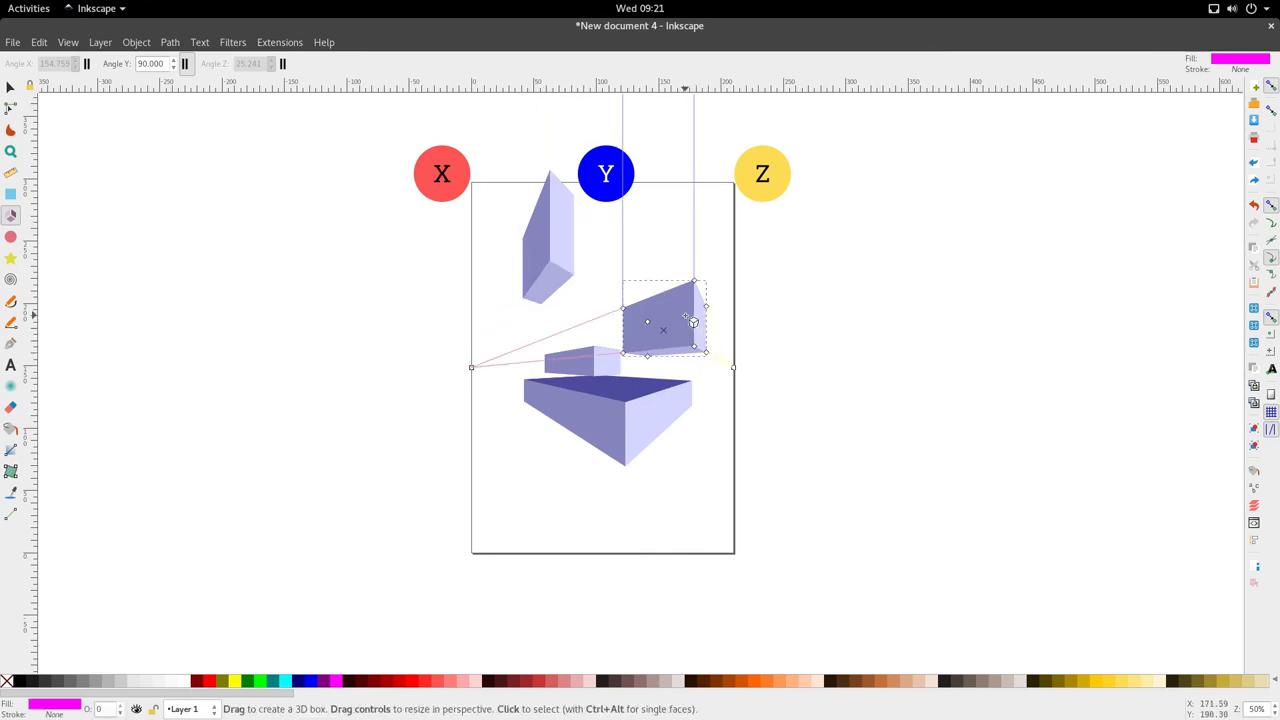
click(607, 369)
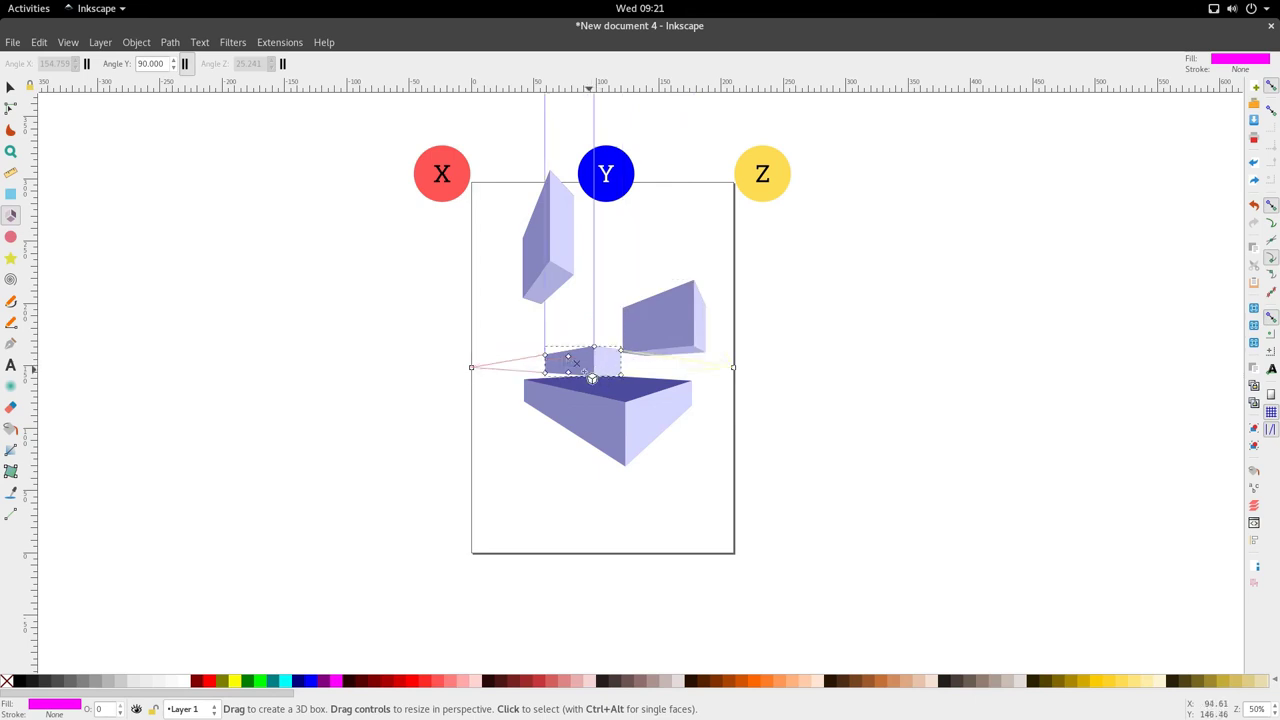
click(638, 422)
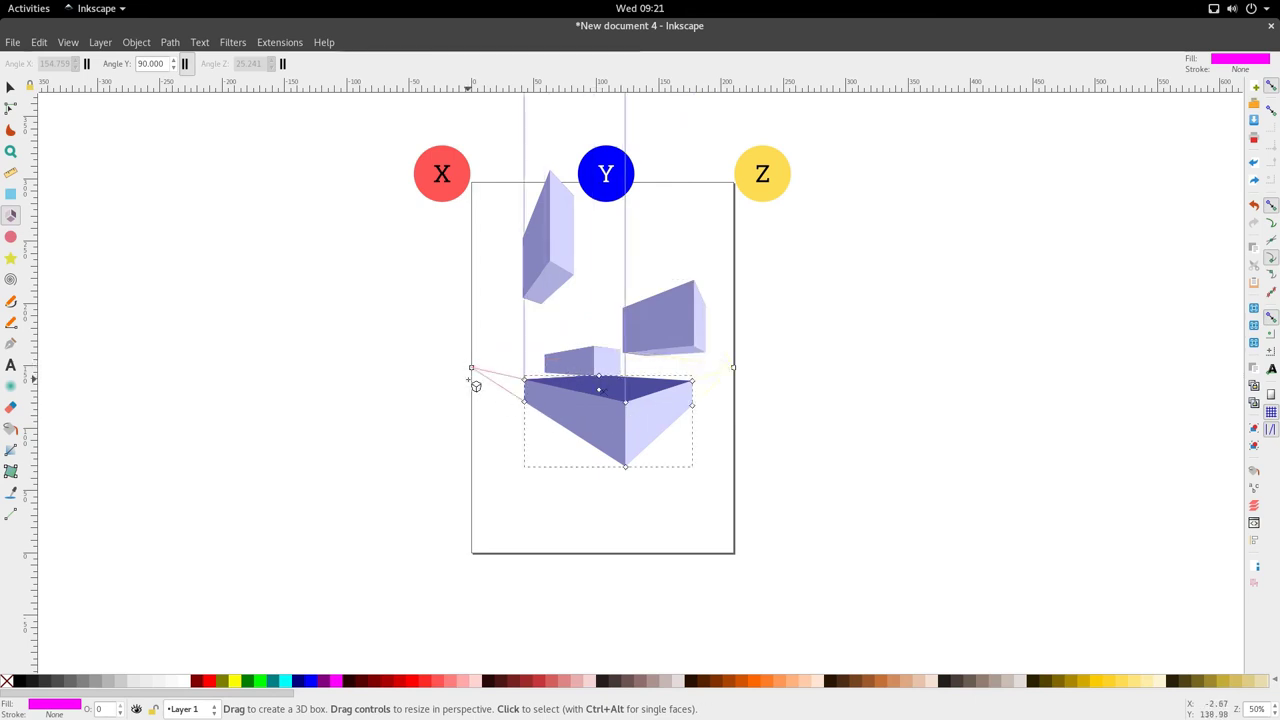